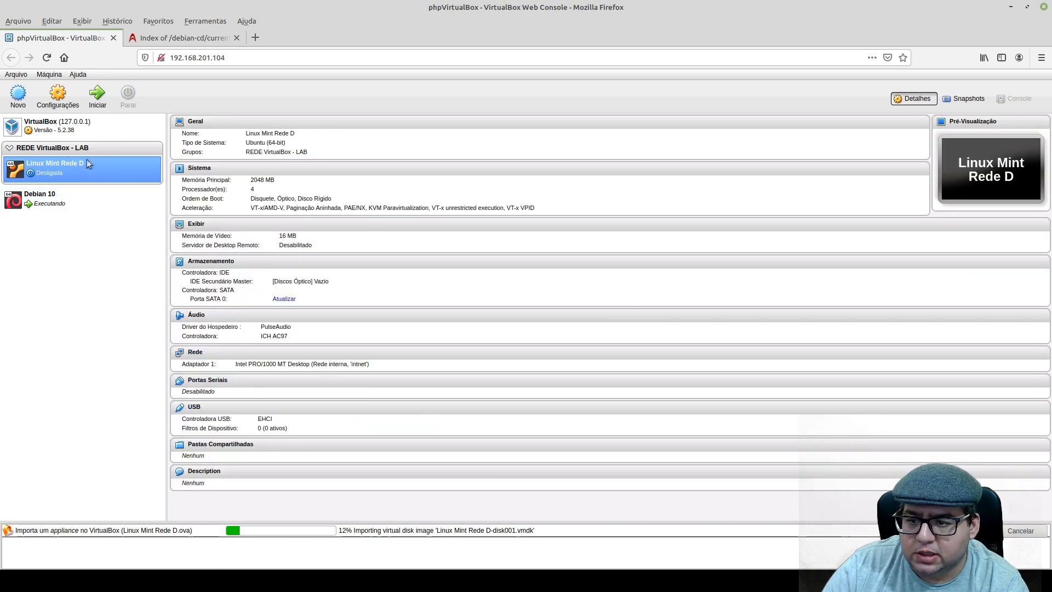
# Cancel the running import of the Linux Mint Rede D.ova appliance and dismiss the resulting notice.
pyautogui.rightClick(71, 166)
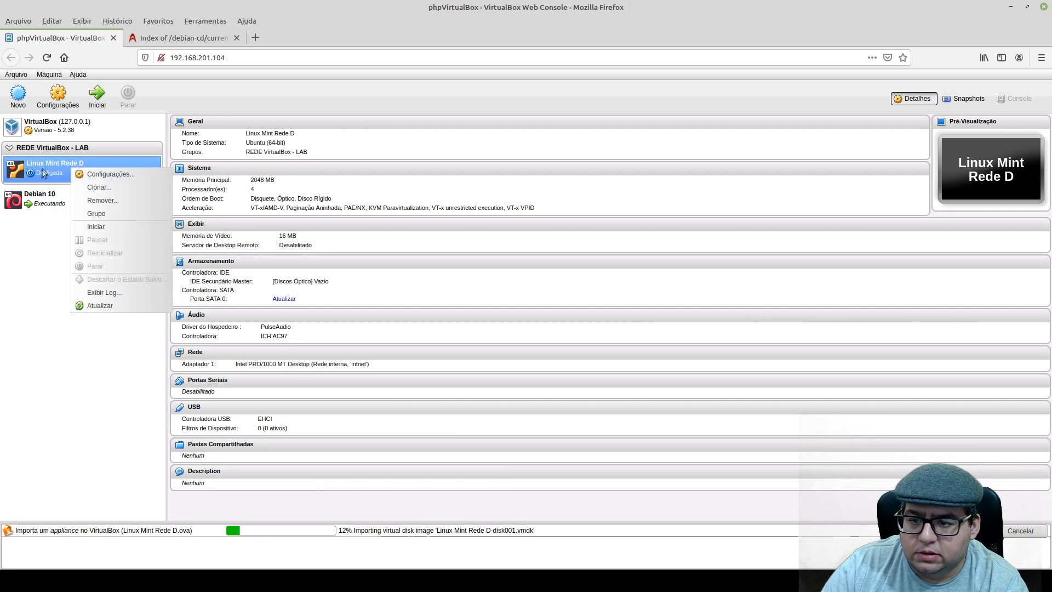
pyautogui.click(88, 359)
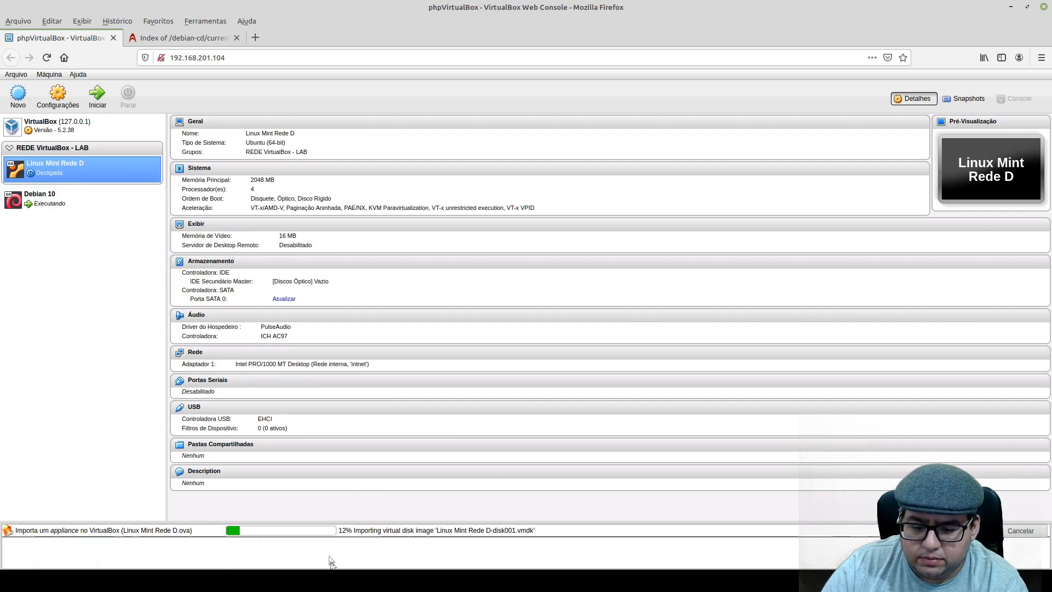
pyautogui.rightClick(9, 531)
pyautogui.click(294, 501)
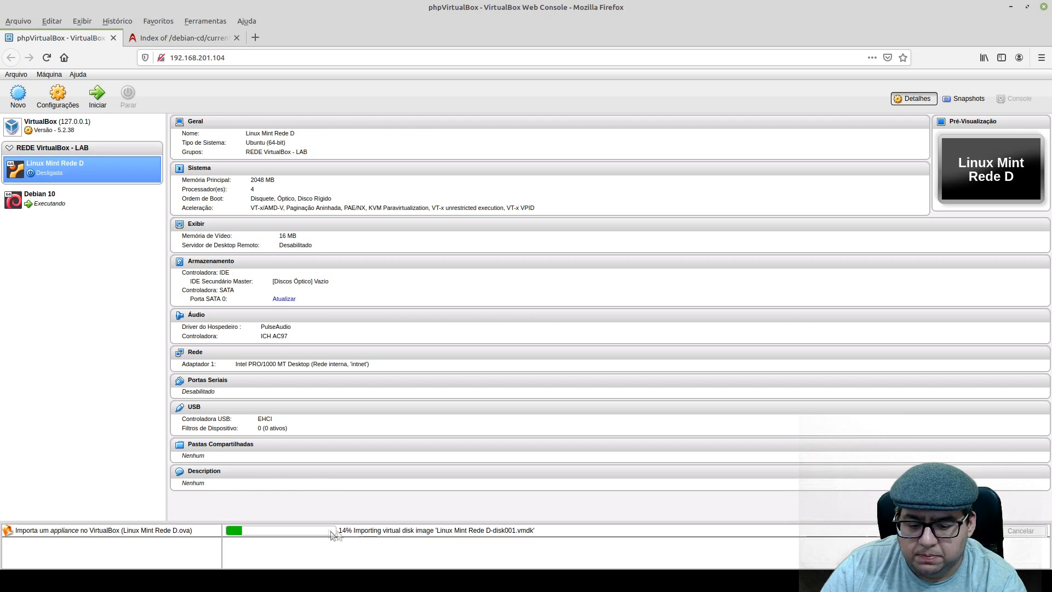
pyautogui.click(1008, 534)
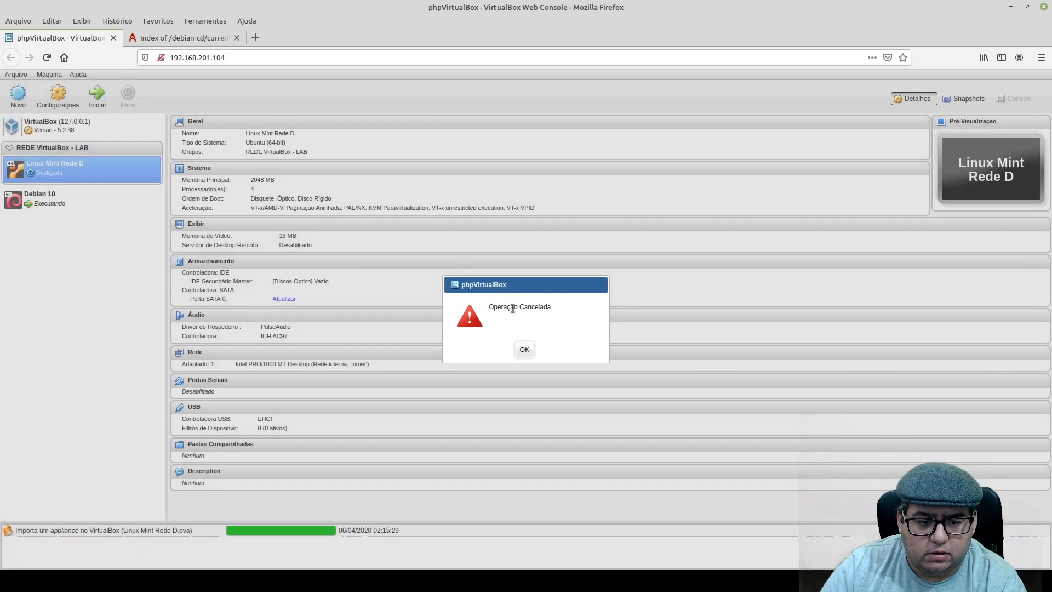
pyautogui.click(525, 349)
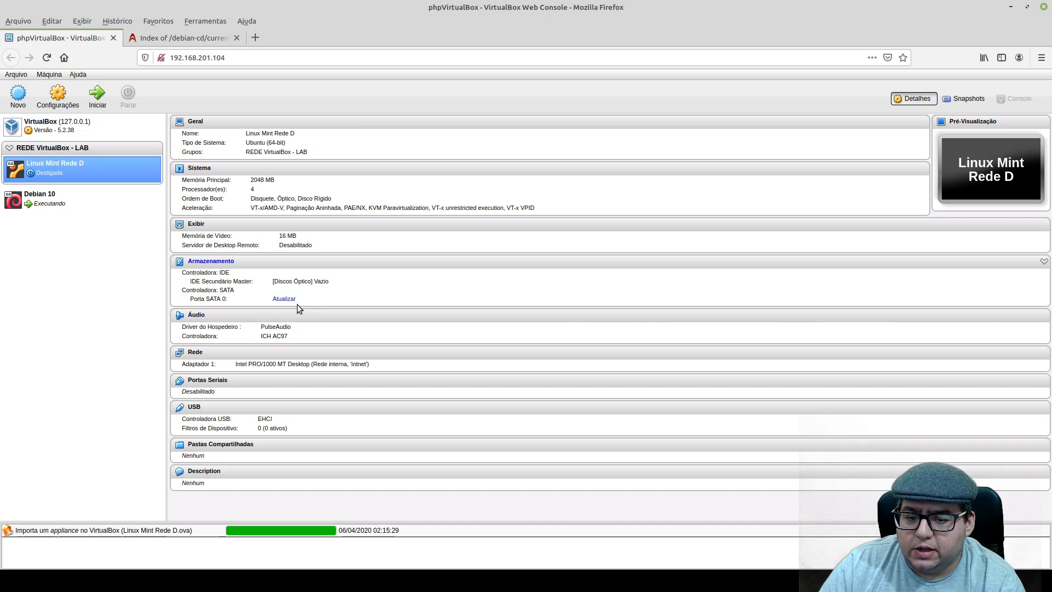
# Refresh the storage details of Linux Mint Rede D and attach its network Adaptador 1 to Placa em modo Bridge.
pyautogui.click(276, 299)
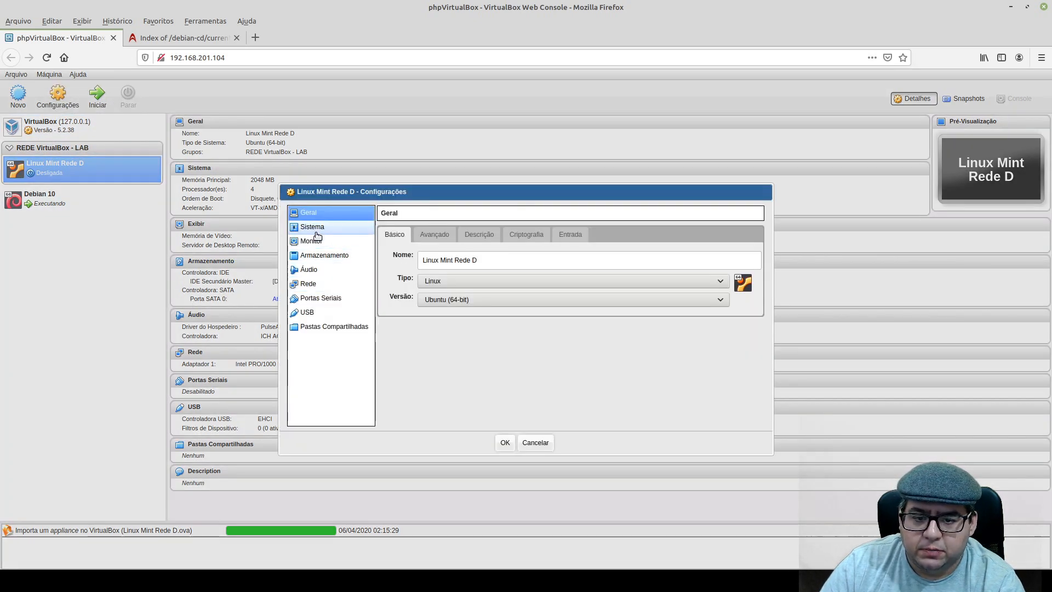
pyautogui.click(316, 230)
pyautogui.click(317, 239)
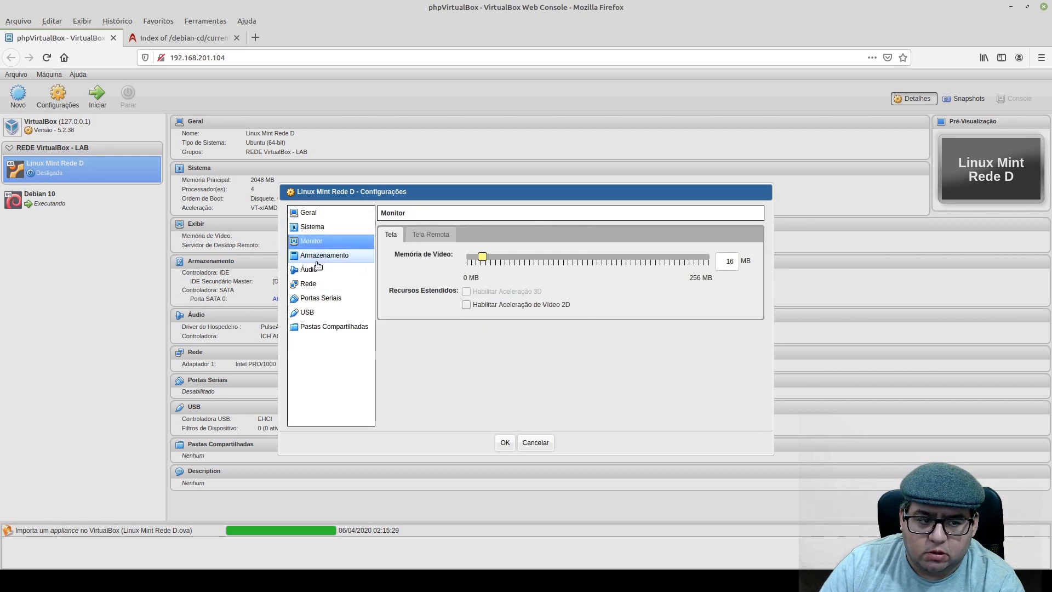
pyautogui.click(311, 257)
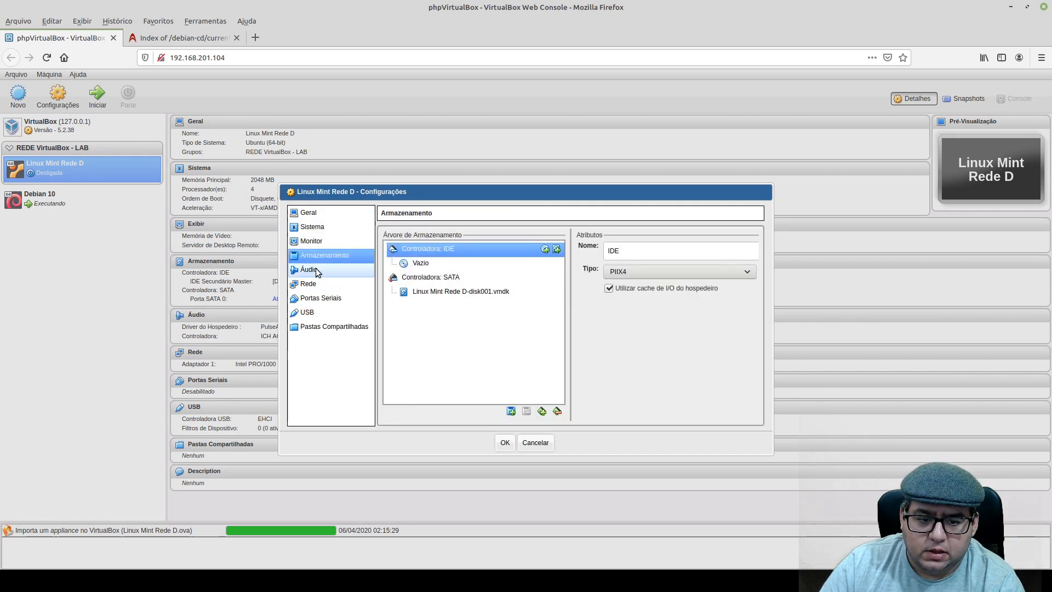
pyautogui.click(318, 270)
pyautogui.click(310, 283)
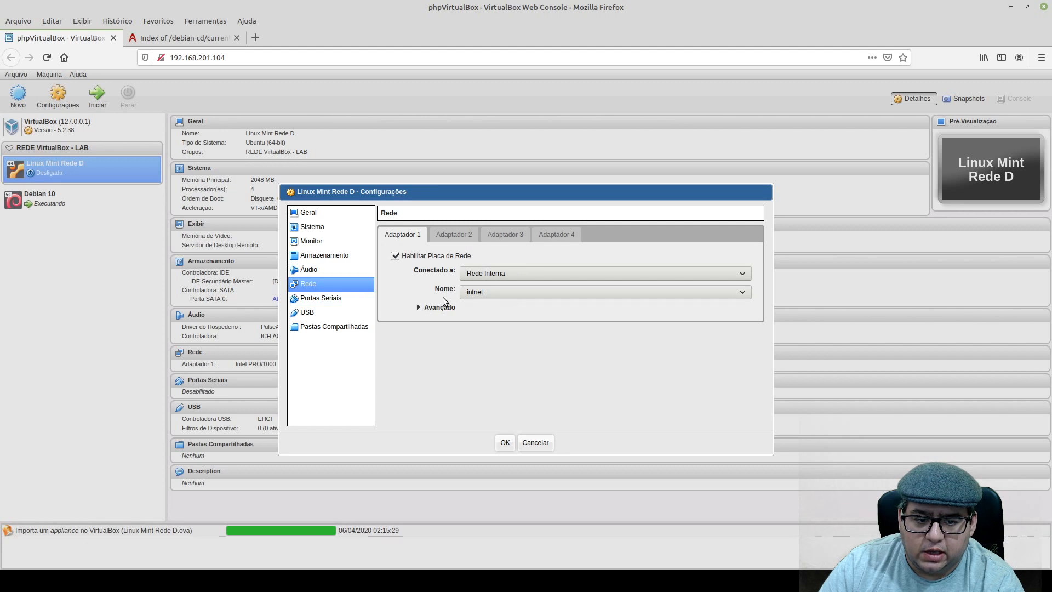
pyautogui.click(418, 307)
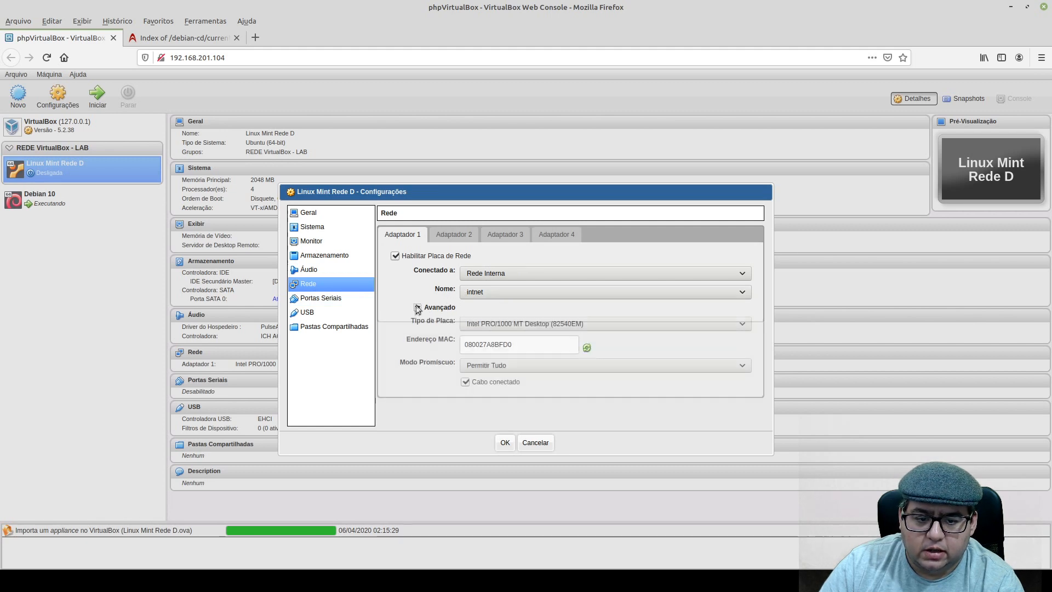
pyautogui.click(505, 272)
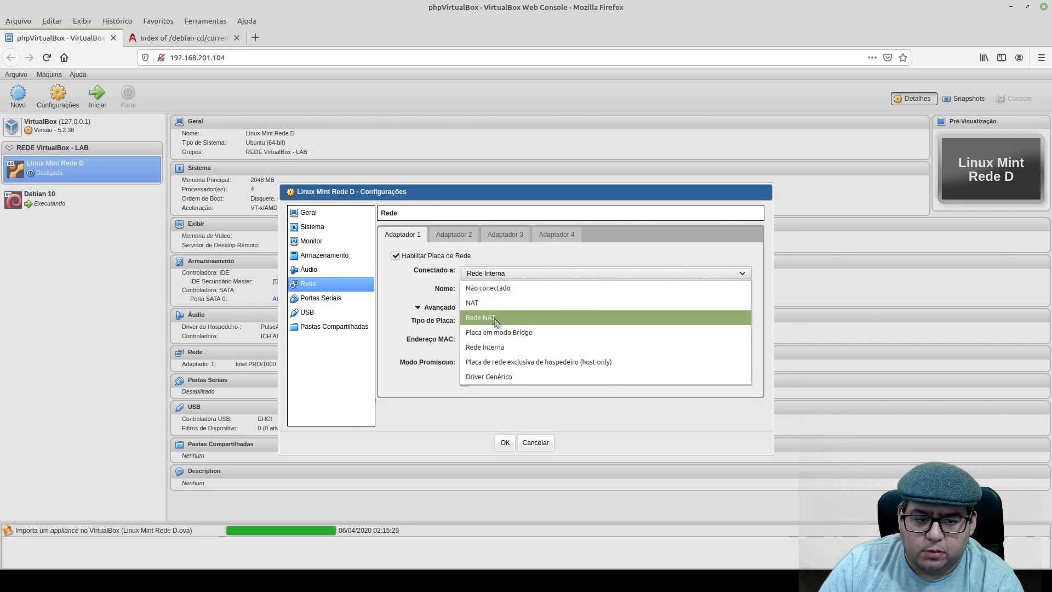
pyautogui.click(472, 329)
pyautogui.click(503, 443)
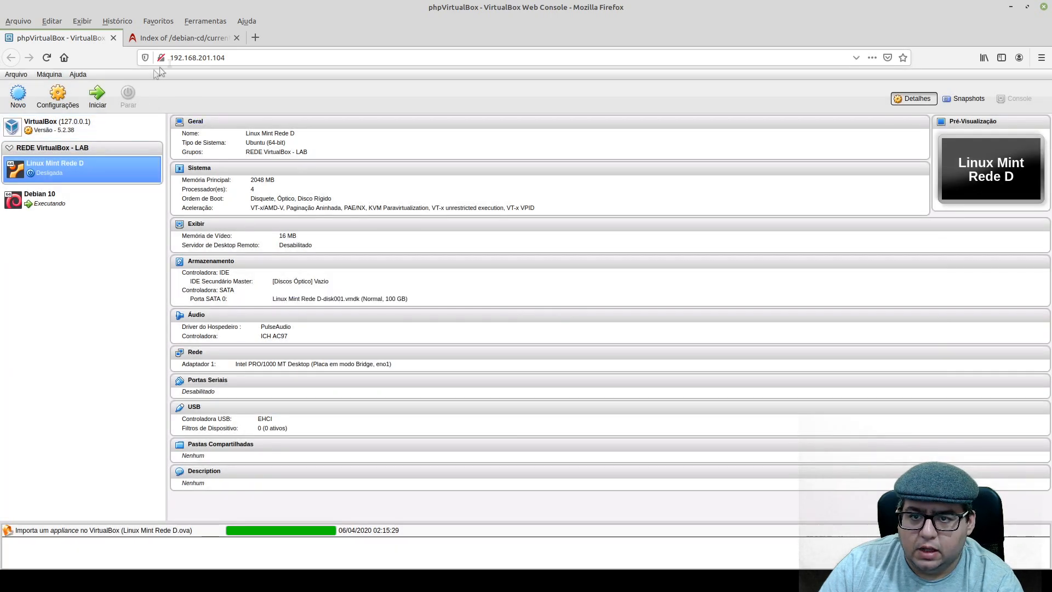
# Start the Linux Mint Rede D virtual machine and compare its details with those of Debian 10.
pyautogui.click(94, 98)
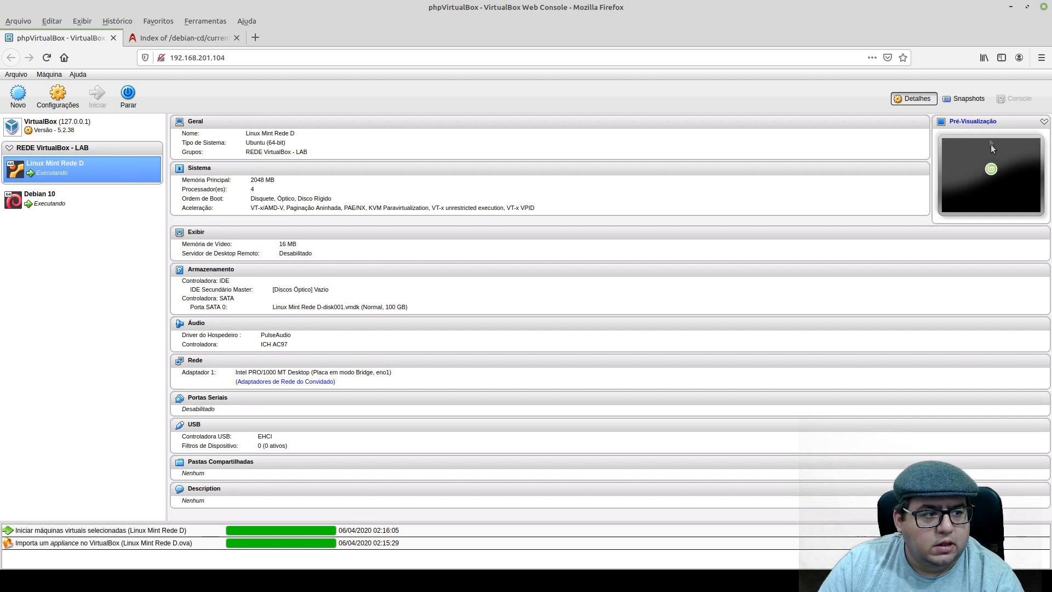
pyautogui.click(57, 198)
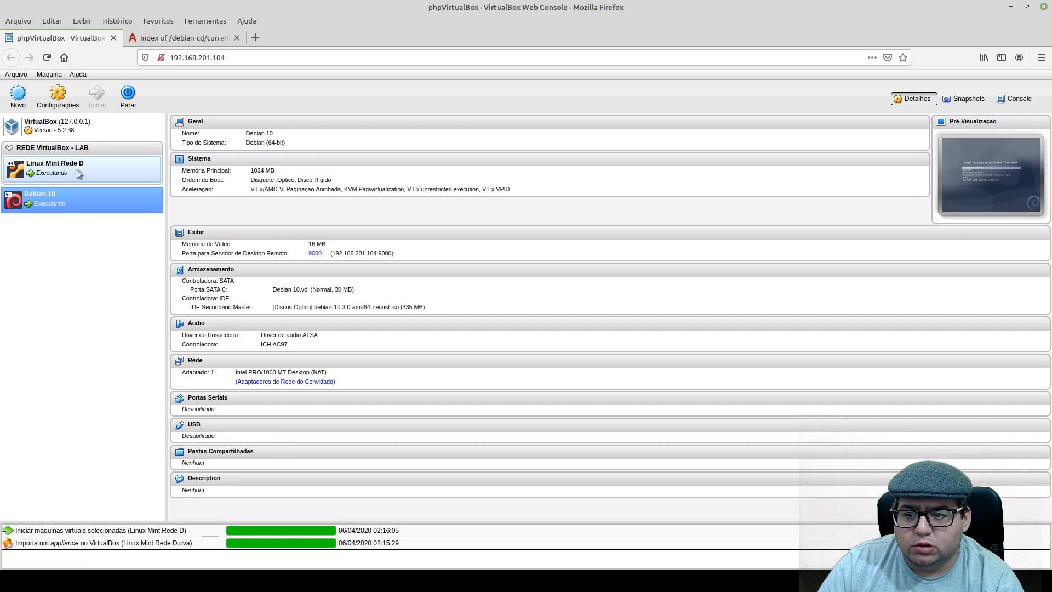
pyautogui.click(82, 172)
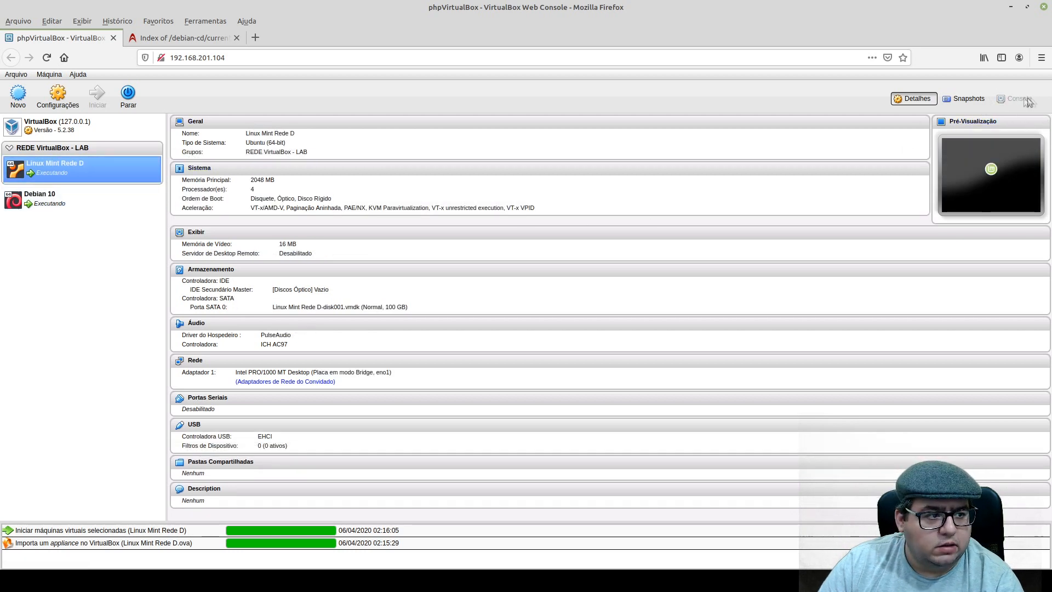
# Enable the remote display server of Linux Mint Rede D and enter 192.168.201.104 as its net address.
pyautogui.click(58, 94)
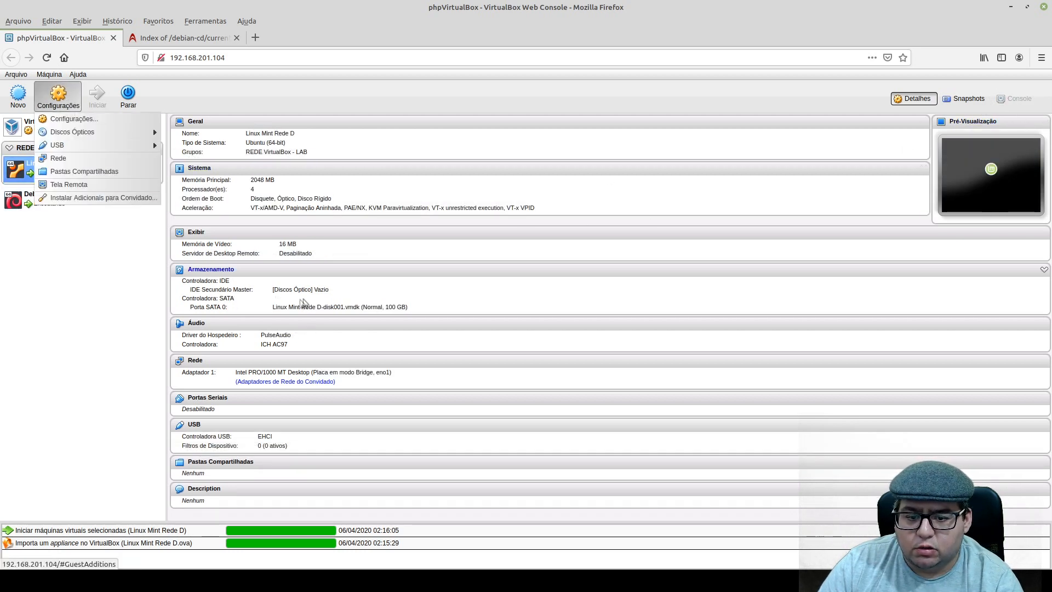
pyautogui.click(89, 120)
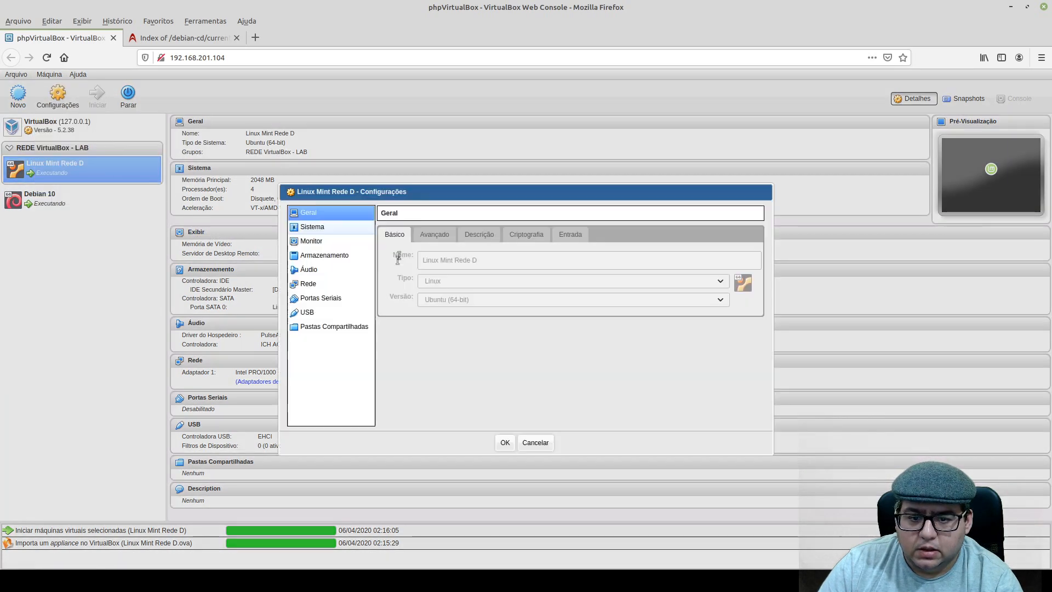
pyautogui.click(320, 241)
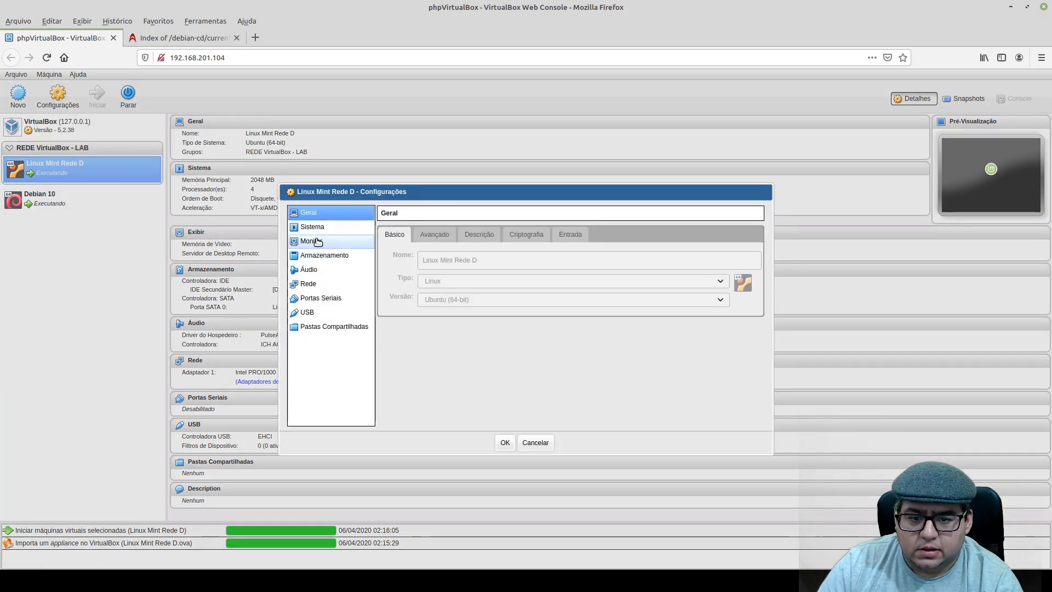
pyautogui.click(433, 234)
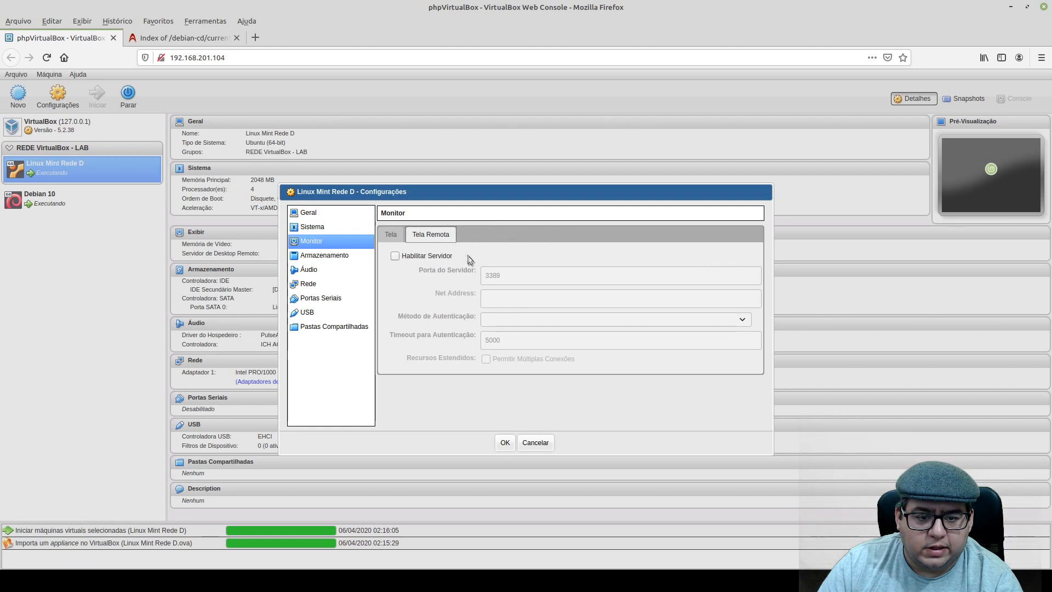
pyautogui.click(396, 256)
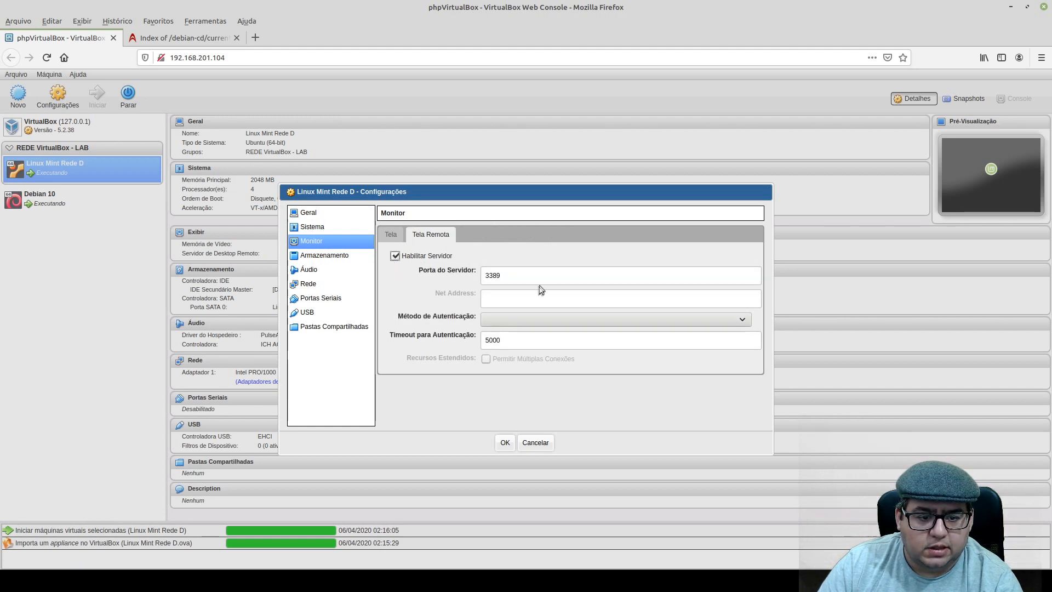
pyautogui.doubleClick(541, 278)
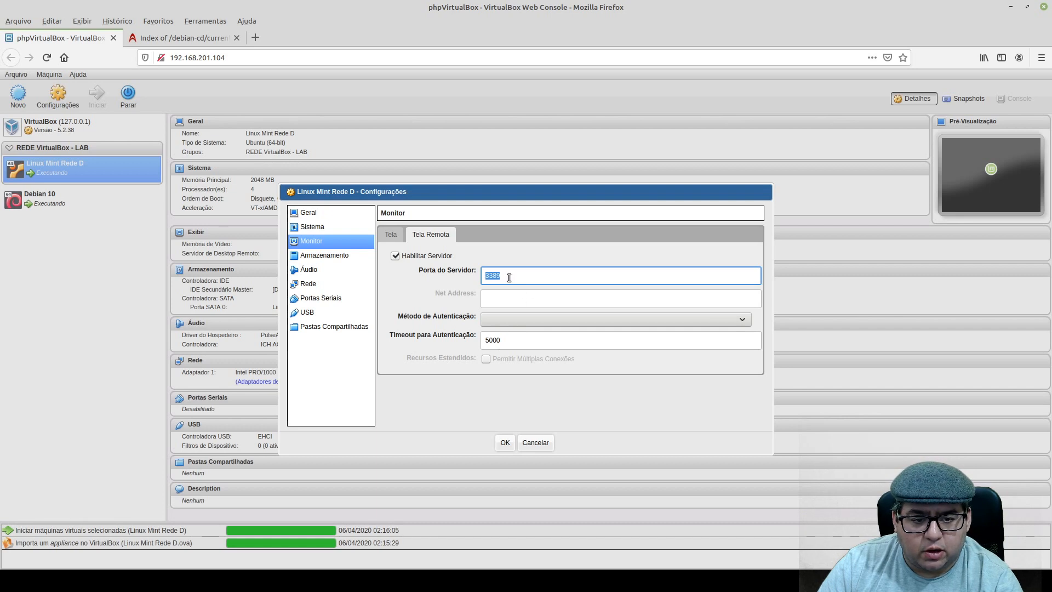
pyautogui.click(506, 297)
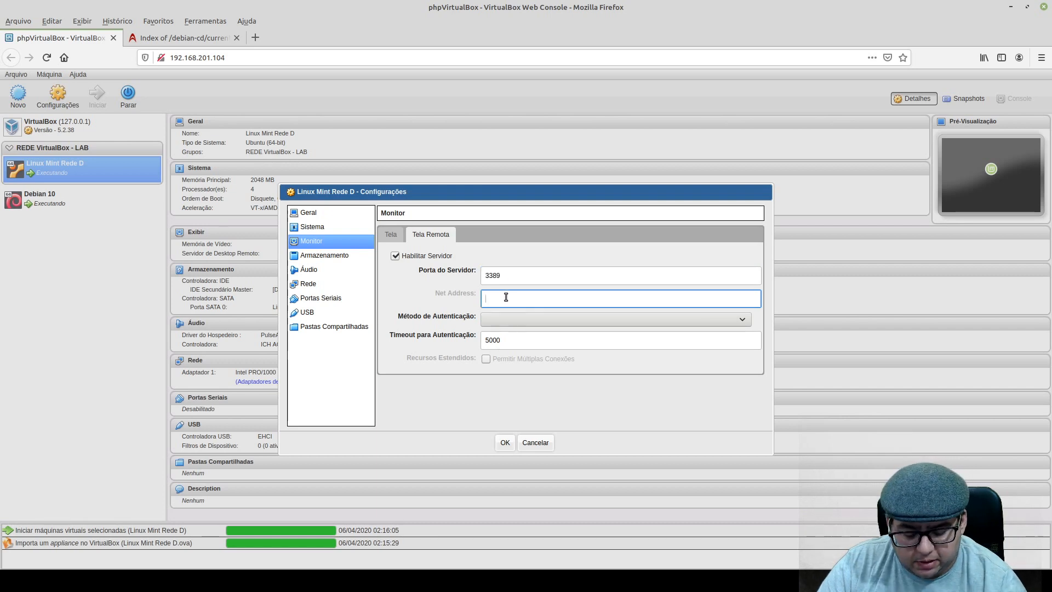
pyautogui.write('192.168.201.104')
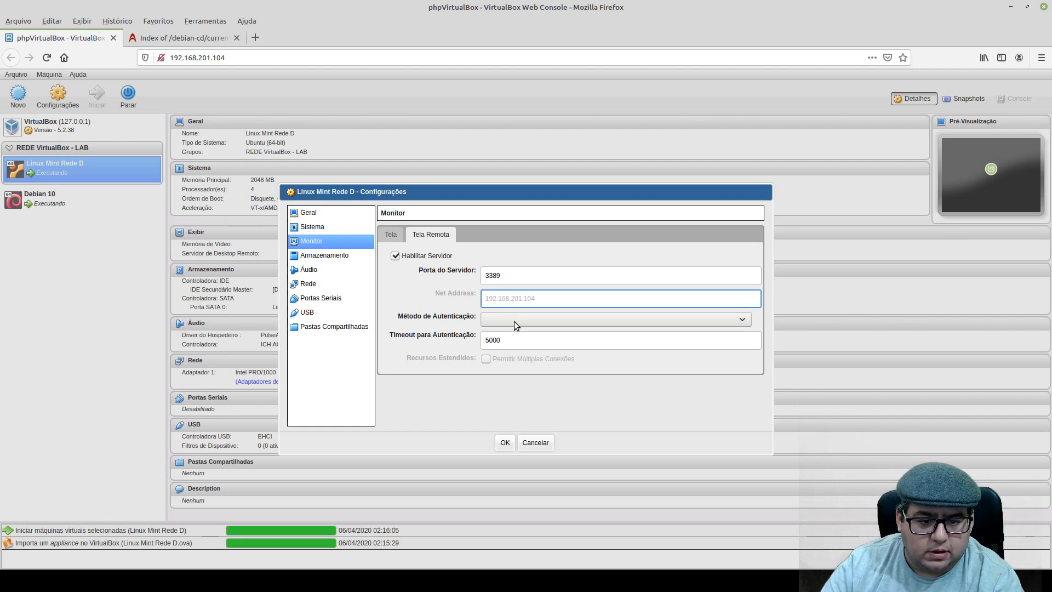
pyautogui.click(504, 442)
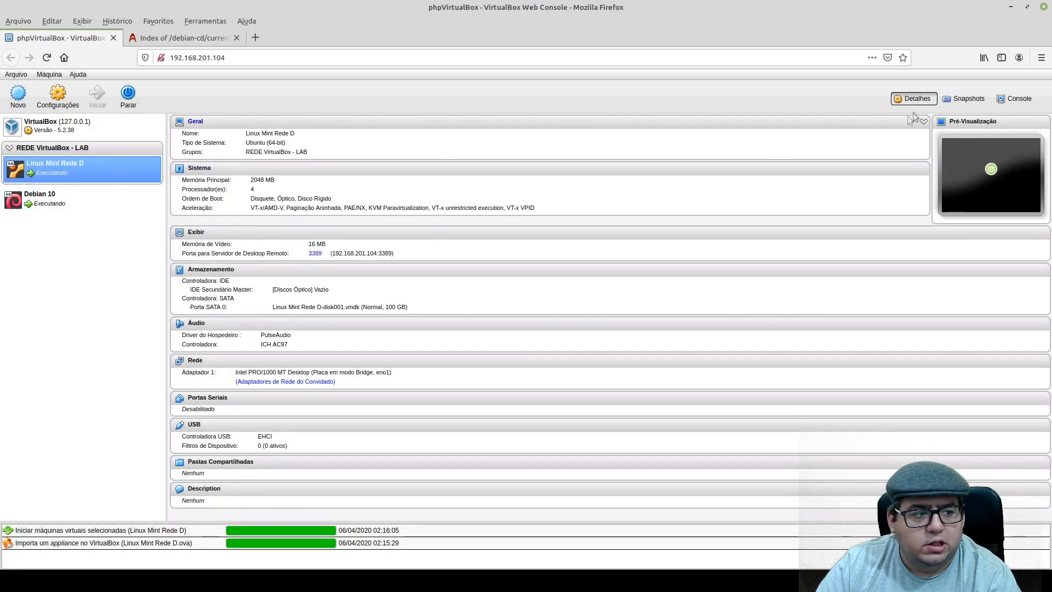
# Connect to the Linux Mint Rede D console with a 1024x768 screen size and look over the guest display.
pyautogui.click(1020, 100)
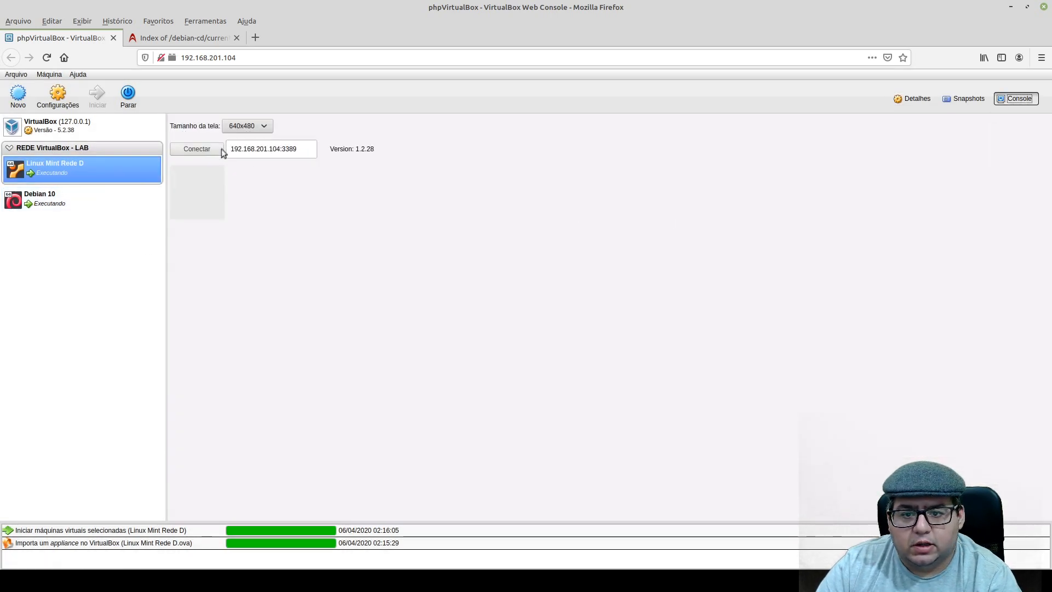
pyautogui.click(253, 128)
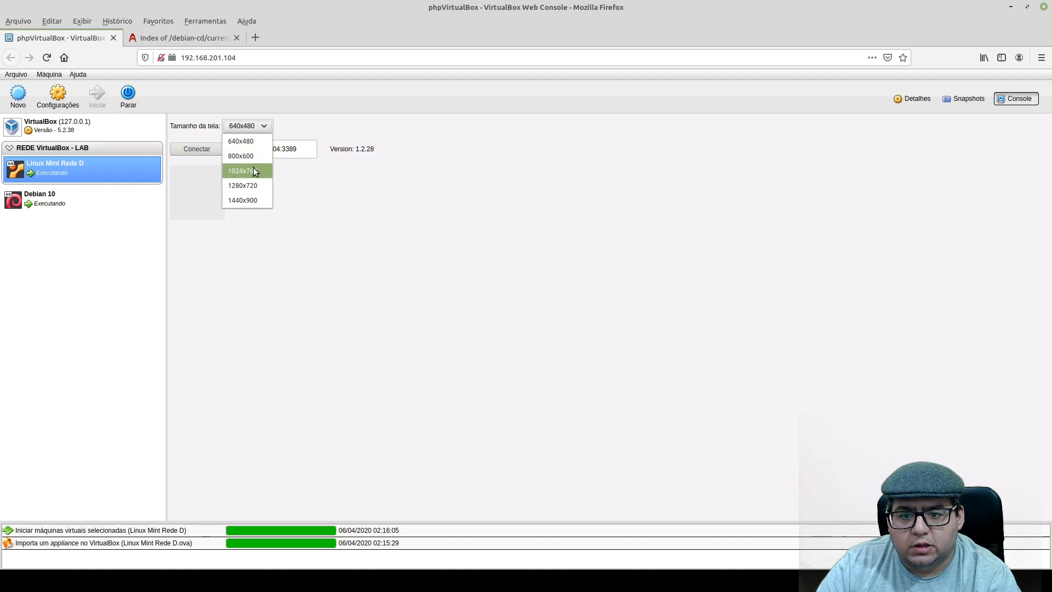
pyautogui.click(253, 171)
pyautogui.click(220, 148)
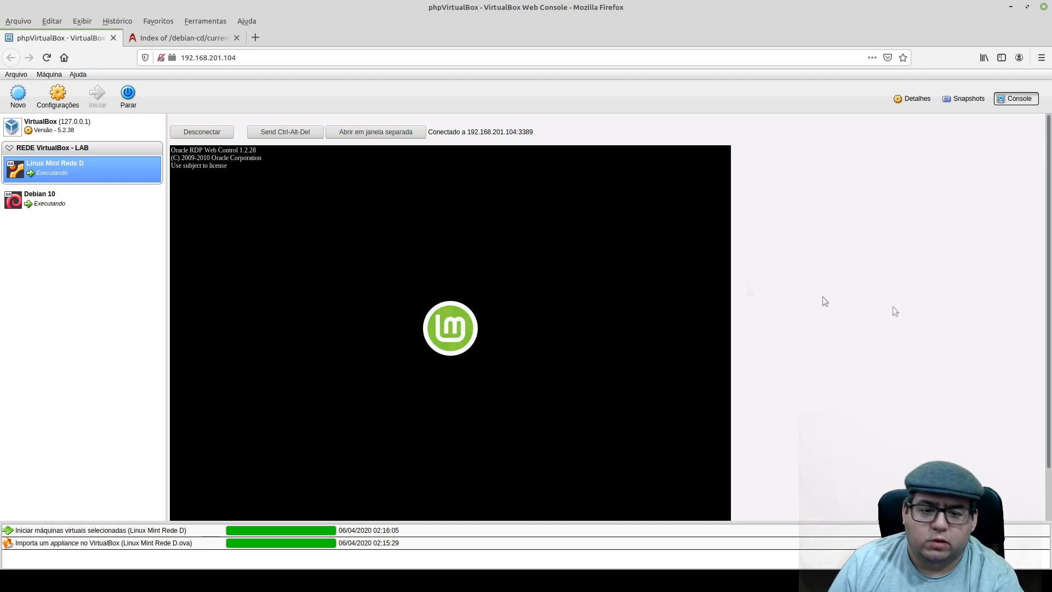
pyautogui.scroll(-1, 1044, 307)
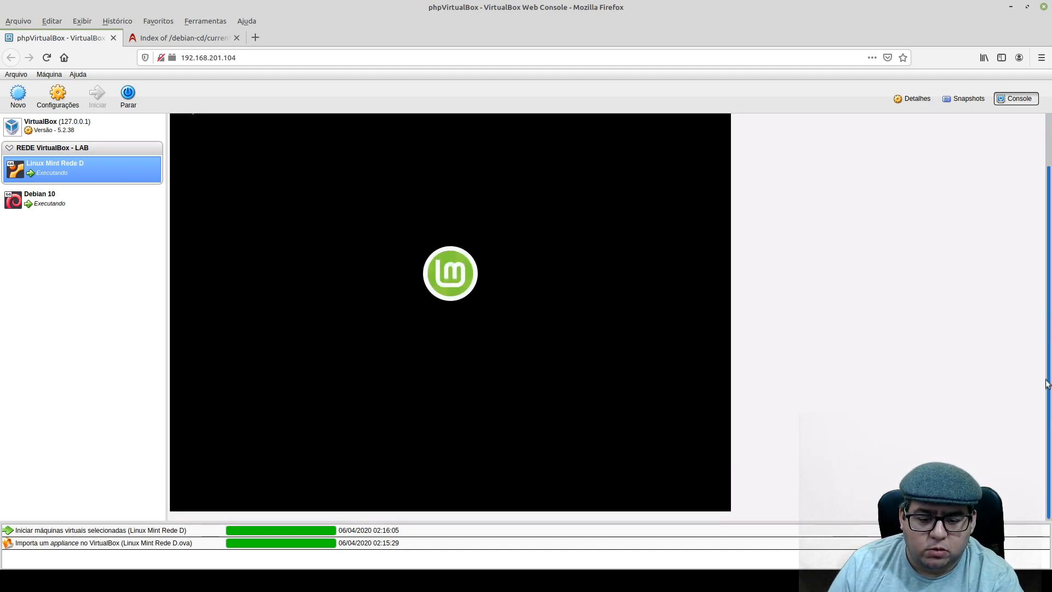
pyautogui.scroll(1, 1045, 308)
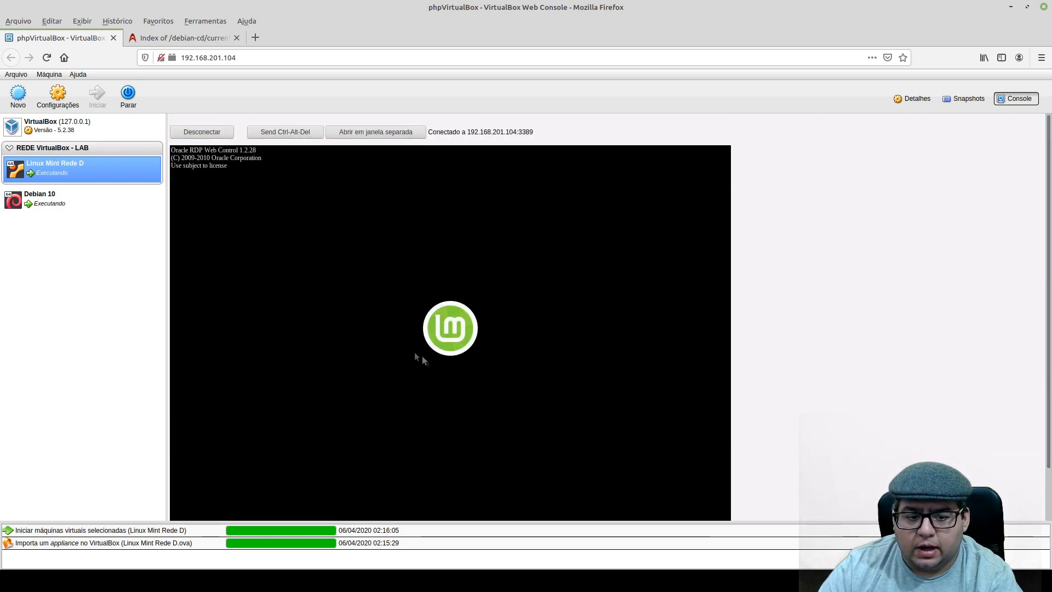
# Switch to the VBServer root terminal, run netstat -an and examine the listening TCP addresses and ports.
pyautogui.moveTo(138, 581)
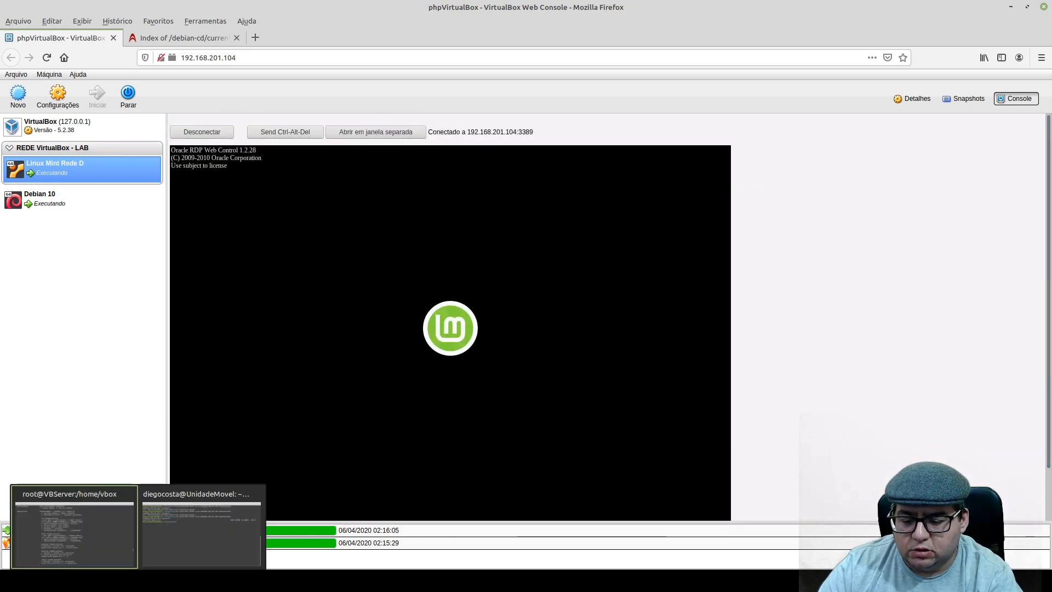
pyautogui.click(74, 526)
pyautogui.press('Return')
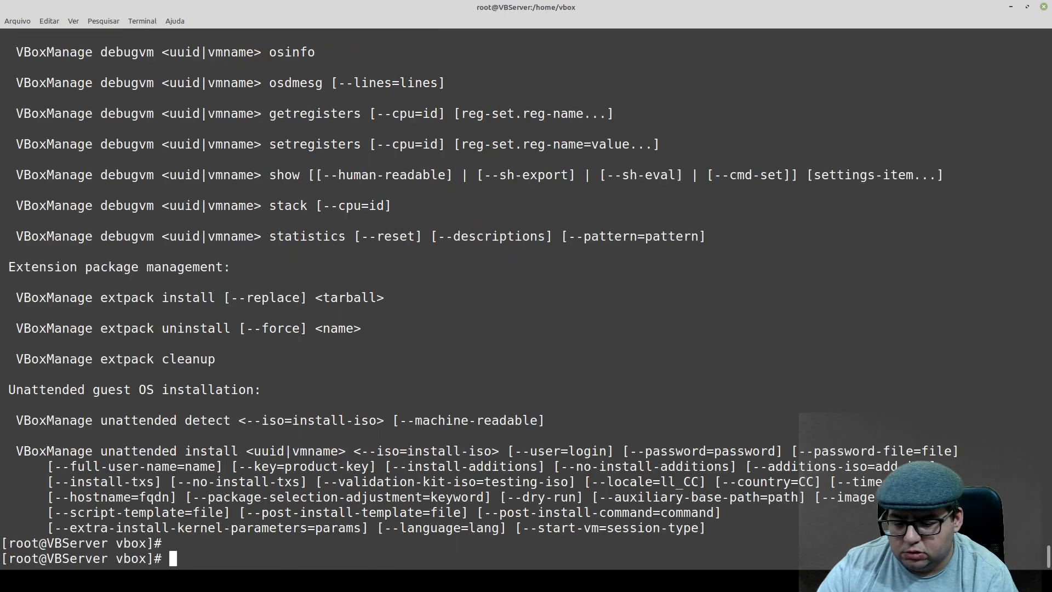
pyautogui.press('Up')
pyautogui.press('Up')
pyautogui.press('Up')
pyautogui.press('Up')
pyautogui.press('Up')
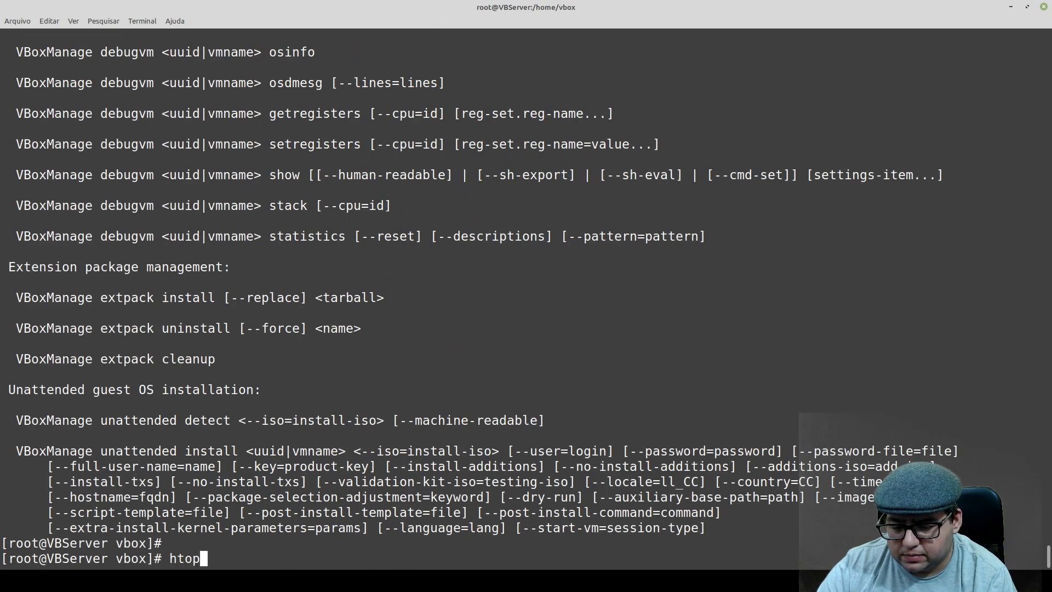
pyautogui.press('Up')
pyautogui.press('Return')
pyautogui.scroll(20, 332, 431)
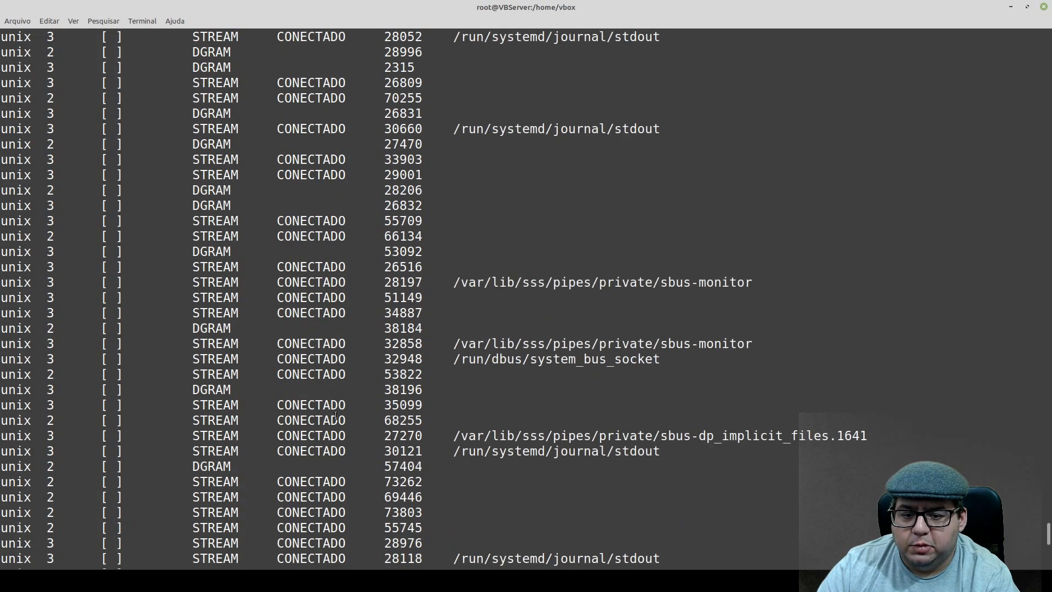
pyautogui.scroll(8, 354, 432)
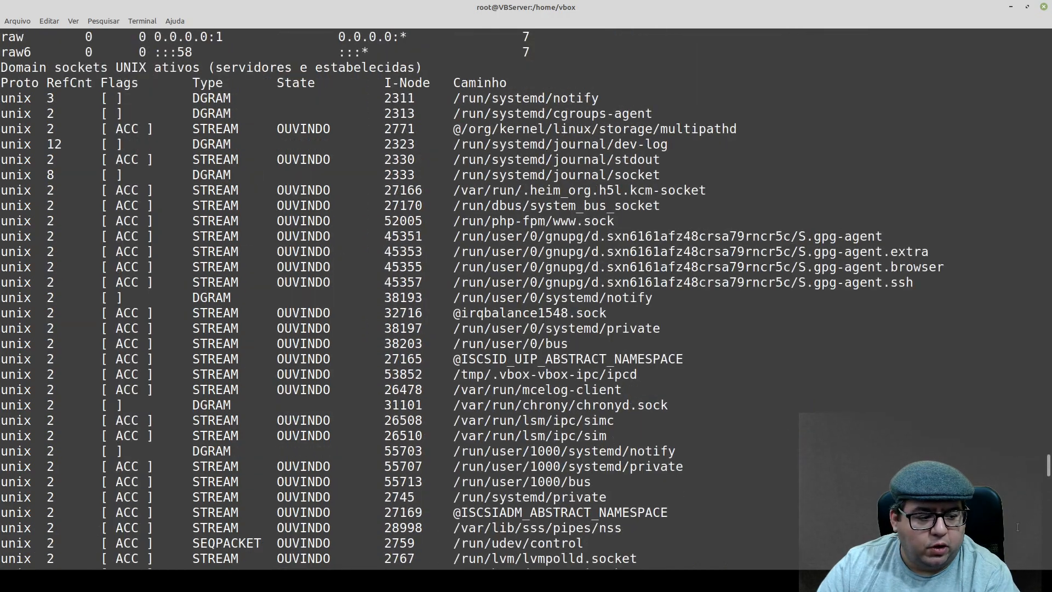
pyautogui.moveTo(1048, 465); pyautogui.dragTo(1027, 416)
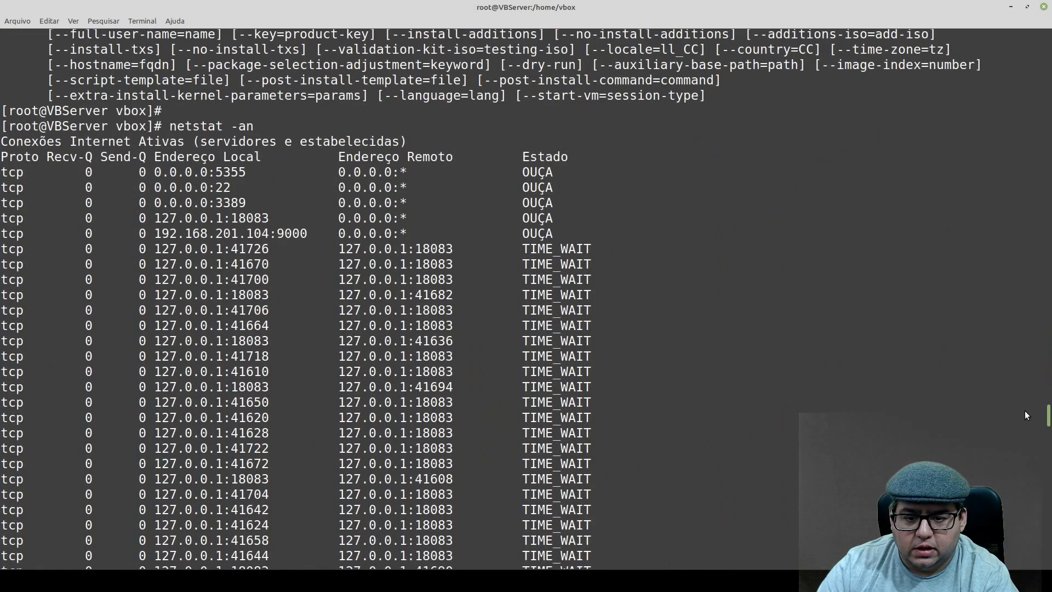
# Mark the listening port 3389 line in the netstat output and examine the remaining connections down to the UNIX domain sockets.
pyautogui.moveTo(203, 196); pyautogui.dragTo(599, 210)
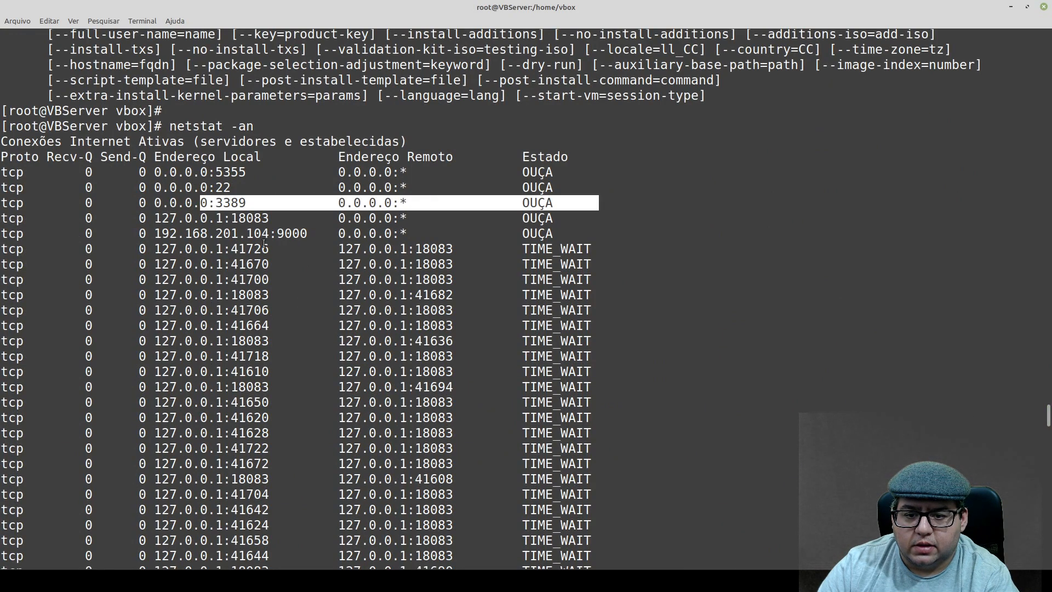
pyautogui.scroll(-3, 264, 244)
pyautogui.scroll(-7, 247, 297)
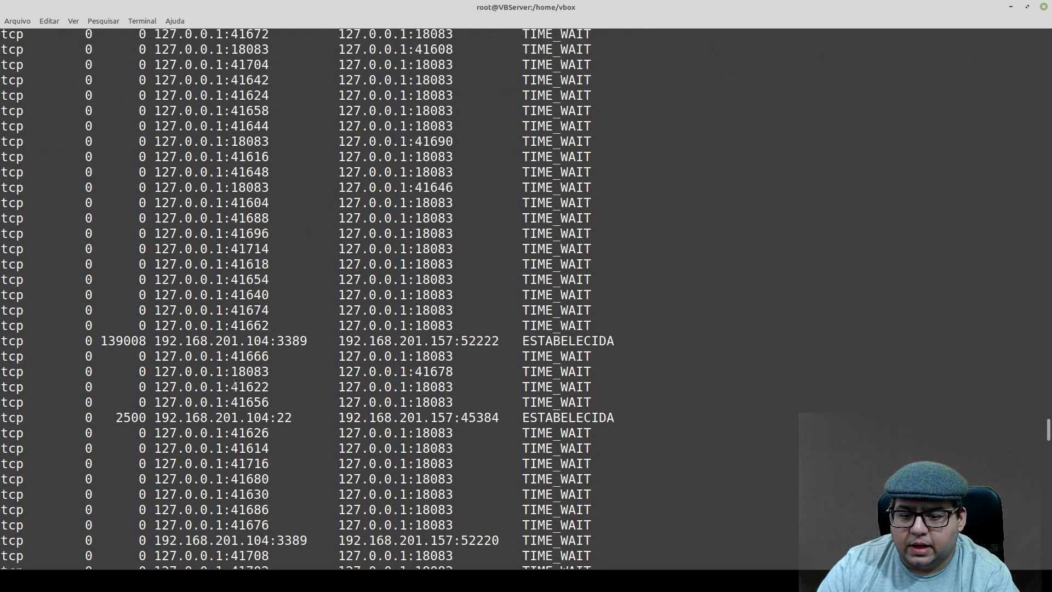
pyautogui.scroll(-9, 218, 401)
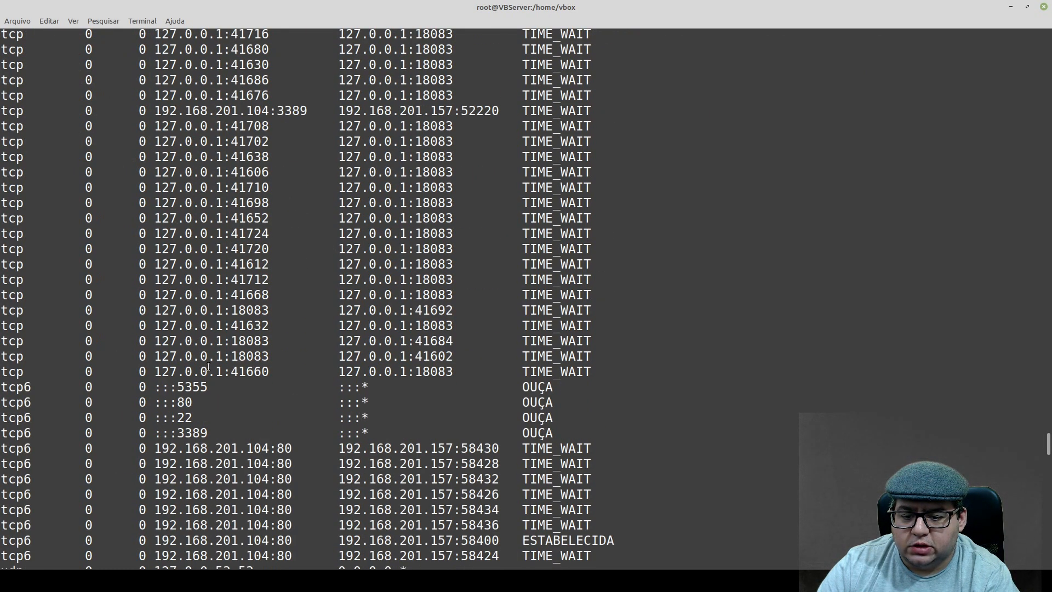
pyautogui.scroll(-4, 208, 367)
pyautogui.scroll(-1, 225, 383)
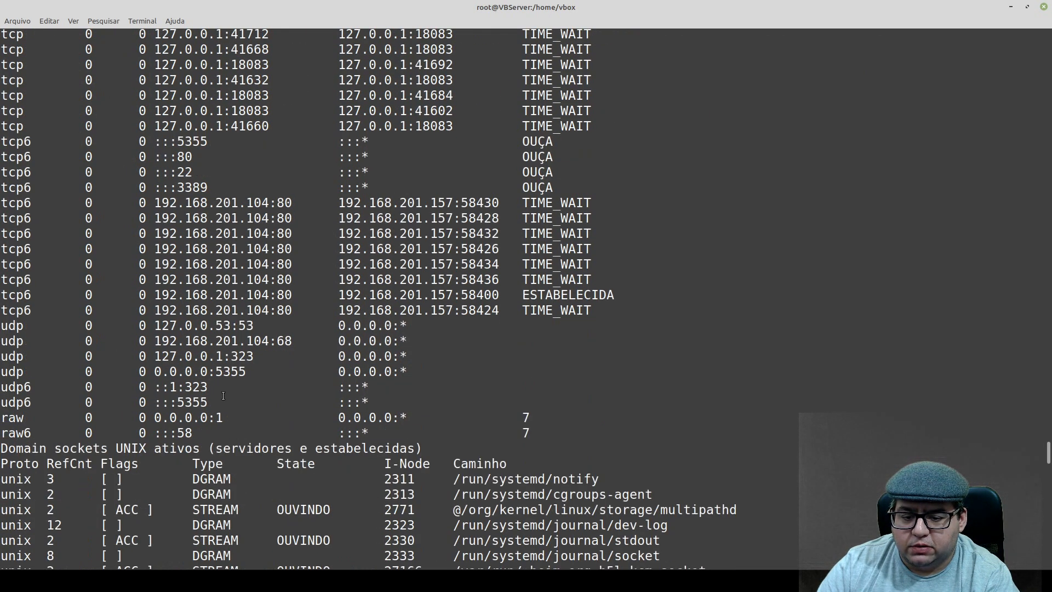
pyautogui.scroll(-7, 299, 371)
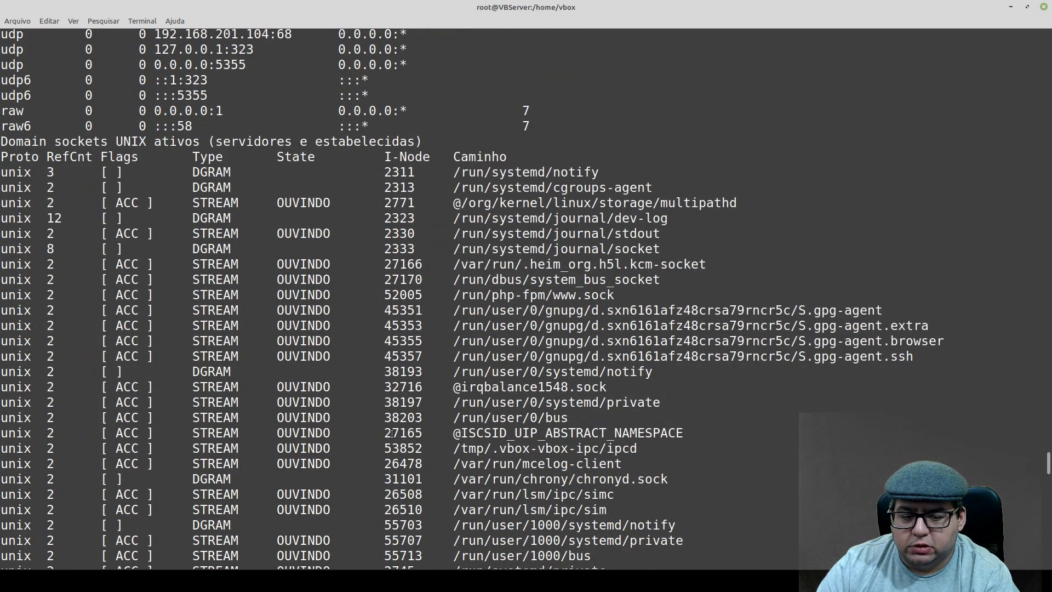
# Return to phpVirtualBox and examine the VirtualBox host's general and network details, including its main memory usage.
pyautogui.click(1013, 6)
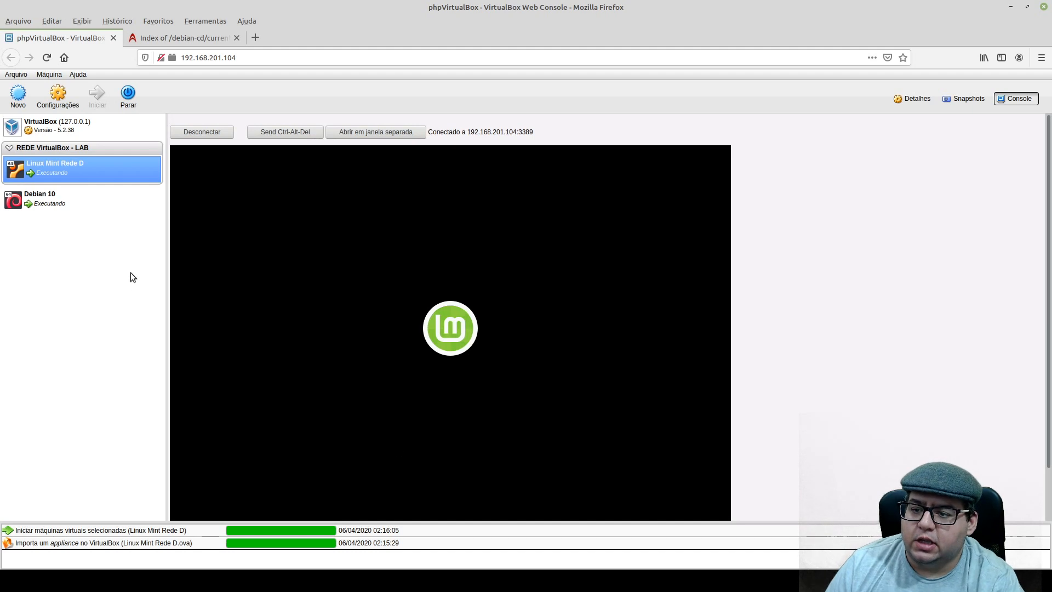
pyautogui.click(44, 125)
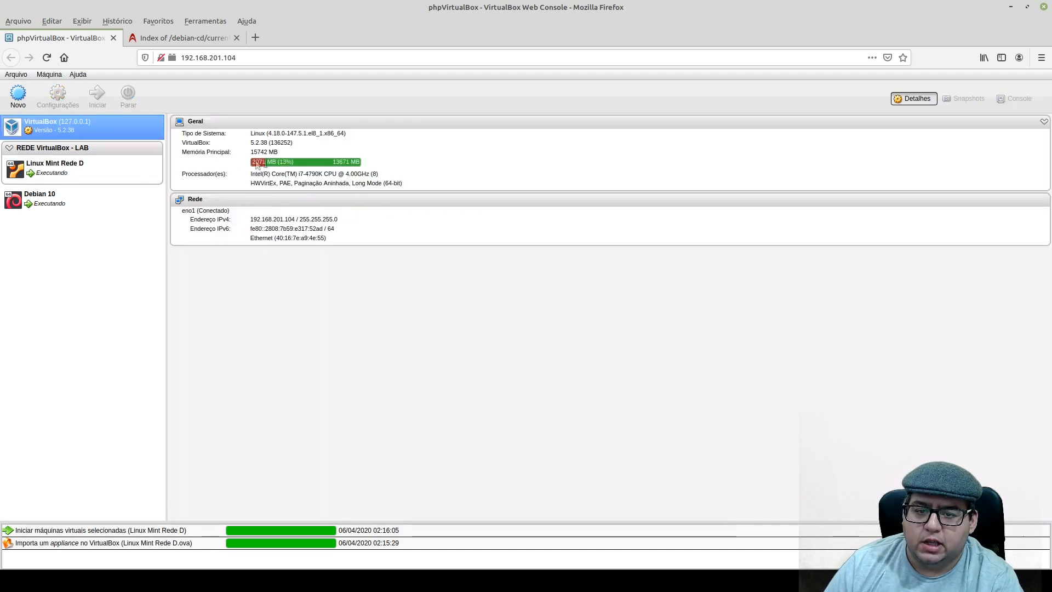
pyautogui.moveTo(253, 169)
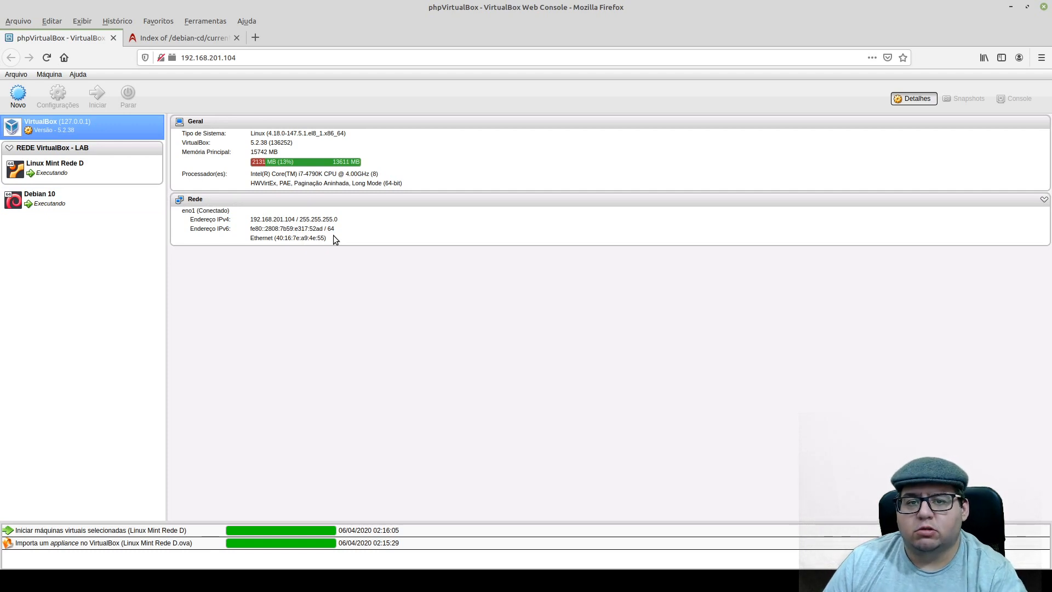
# Close the debian-cd index page and review the details of Linux Mint Rede D and Debian 10.
pyautogui.click(237, 37)
pyautogui.click(55, 167)
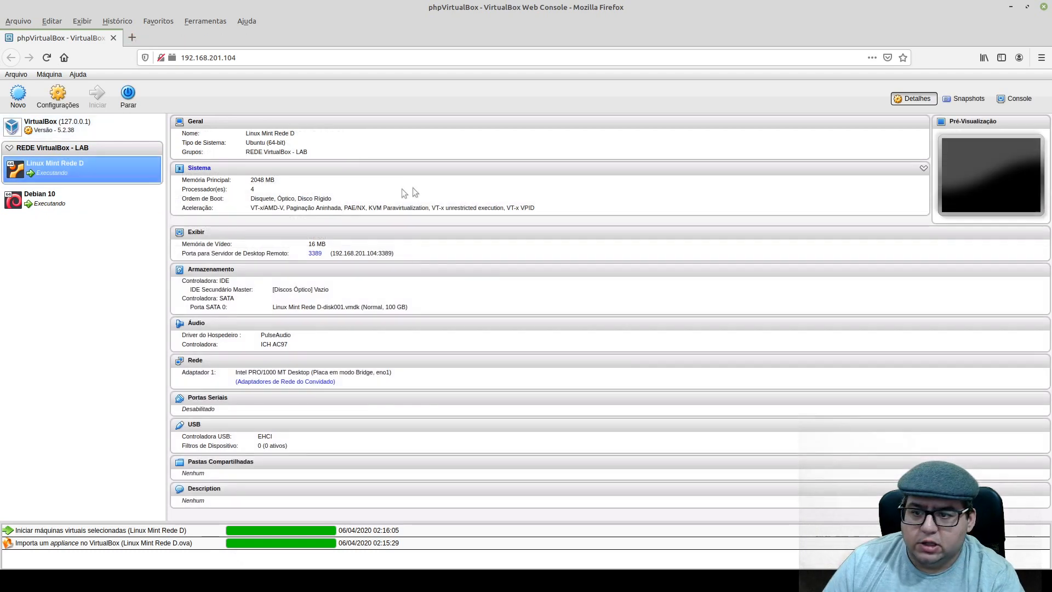
pyautogui.click(29, 207)
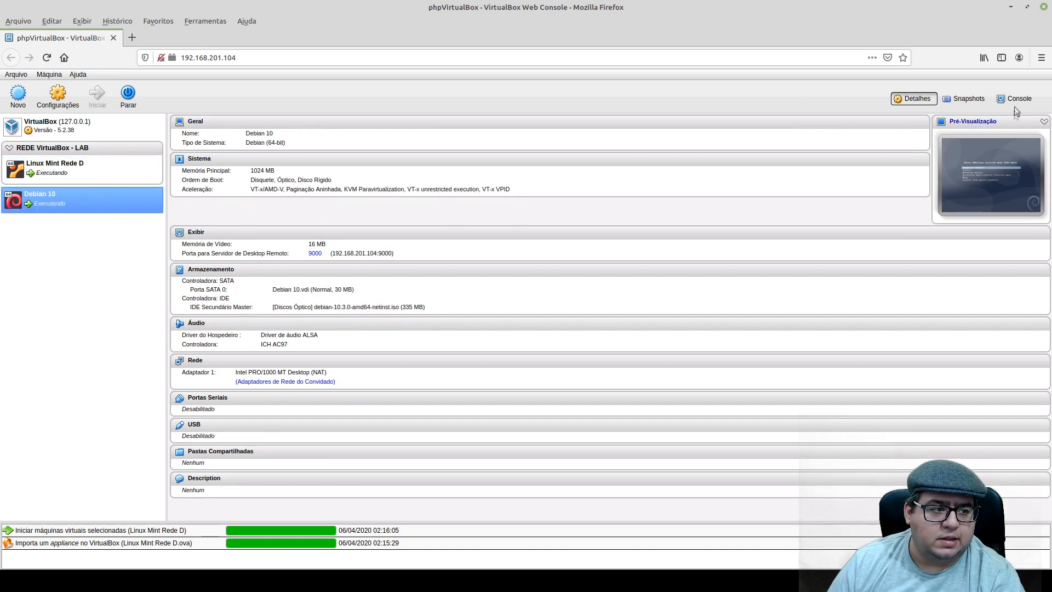
# Open the Linux Mint Rede D console and connect to the guest display at 192.168.201.104:3389.
pyautogui.click(51, 166)
pyautogui.click(1016, 98)
pyautogui.click(197, 134)
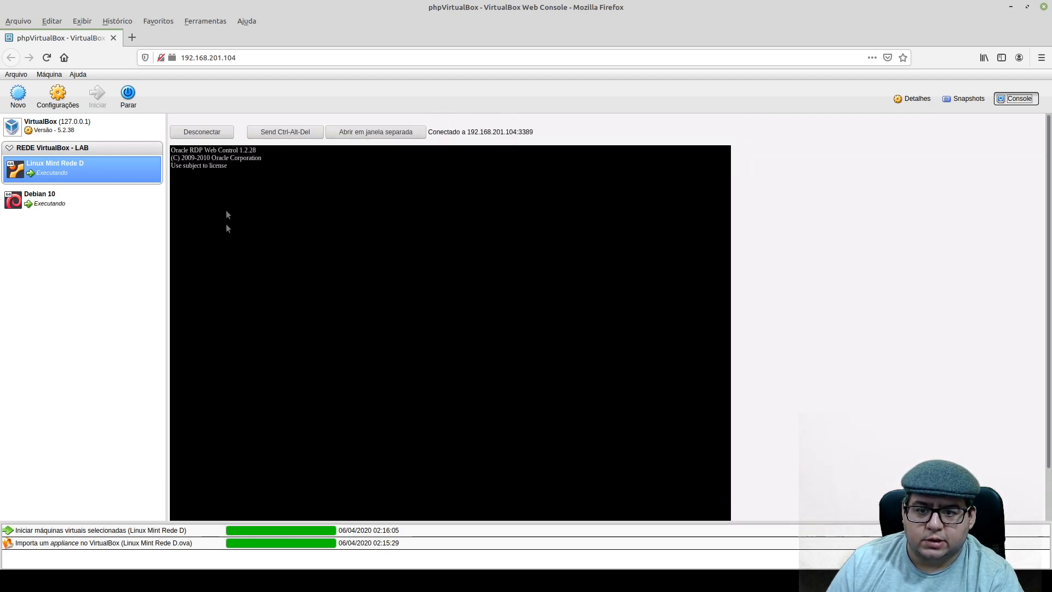
pyautogui.click(214, 133)
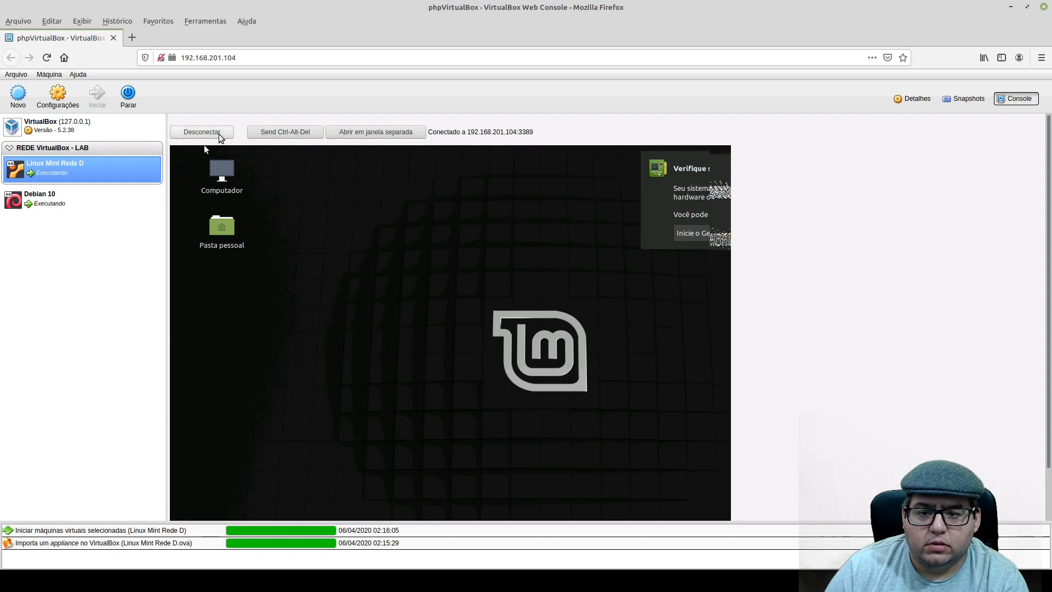
# Disconnect the Linux Mint Rede D console, set its screen size to 1440x900 and reconnect.
pyautogui.click(202, 132)
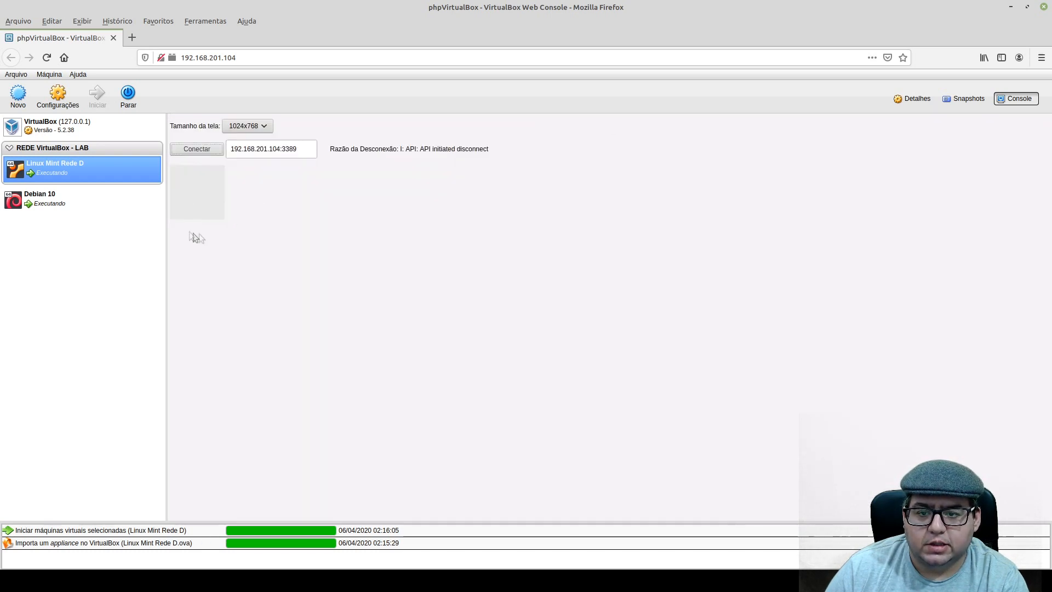
pyautogui.click(253, 127)
pyautogui.click(258, 202)
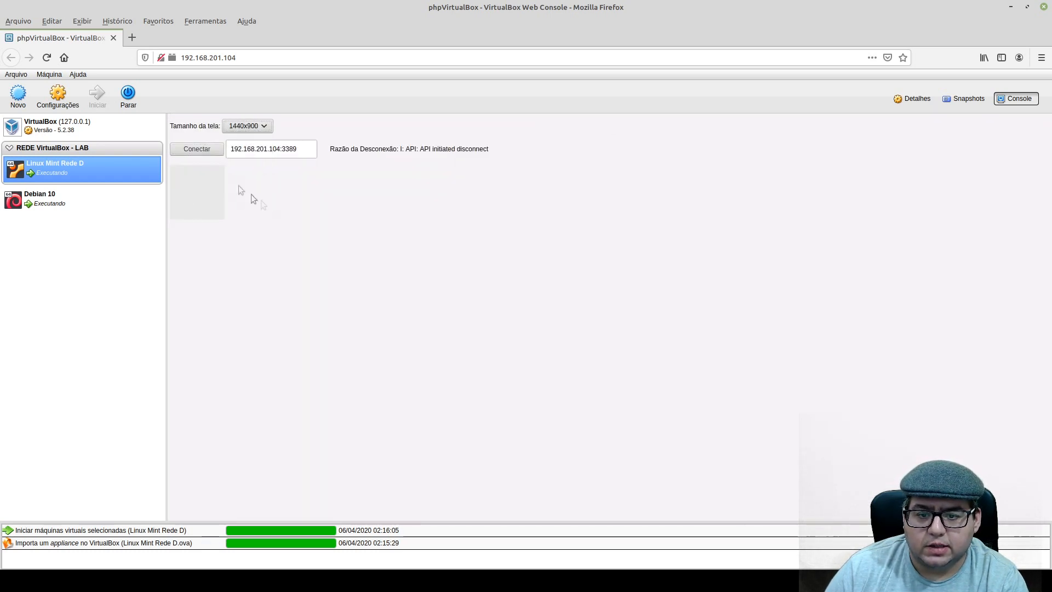
pyautogui.click(251, 125)
pyautogui.click(251, 125)
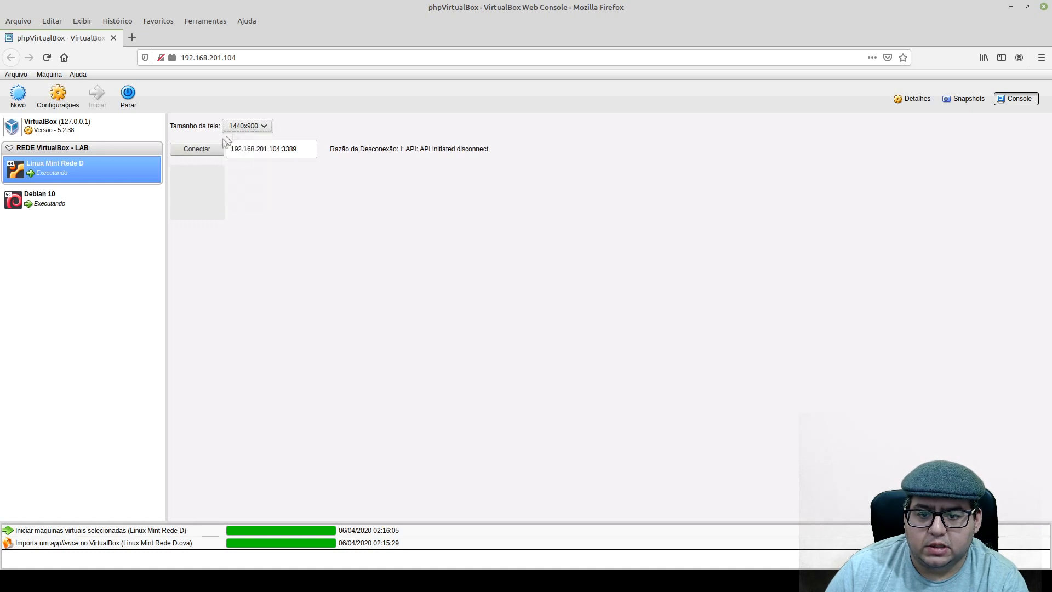
pyautogui.click(212, 150)
# Open the application menu on the Linux Mint guest's desktop and look through its categories.
pyautogui.scroll(-1, 483, 356)
pyautogui.scroll(-3, 483, 356)
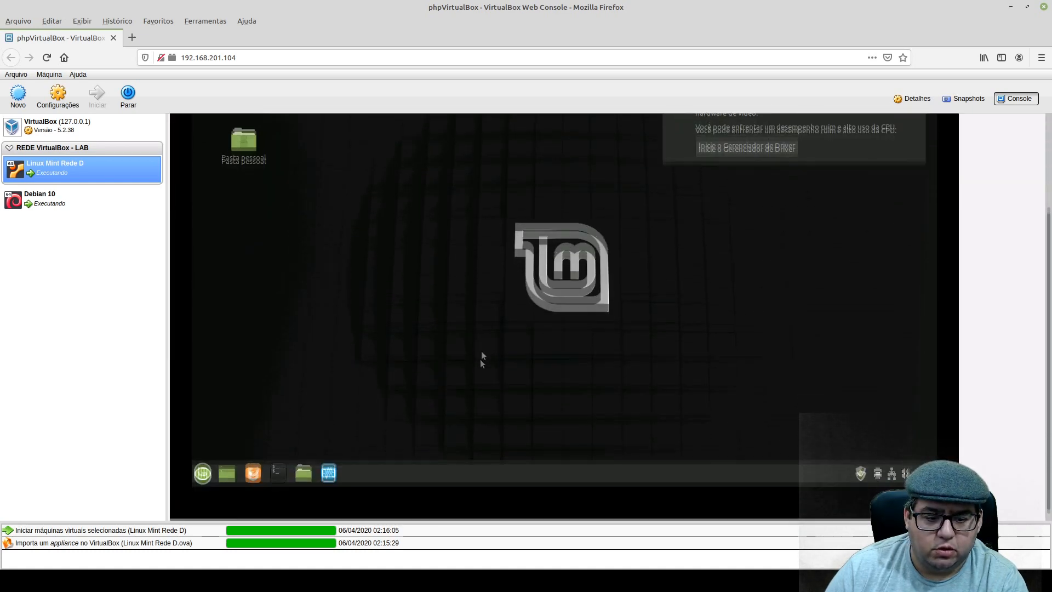
pyautogui.click(202, 464)
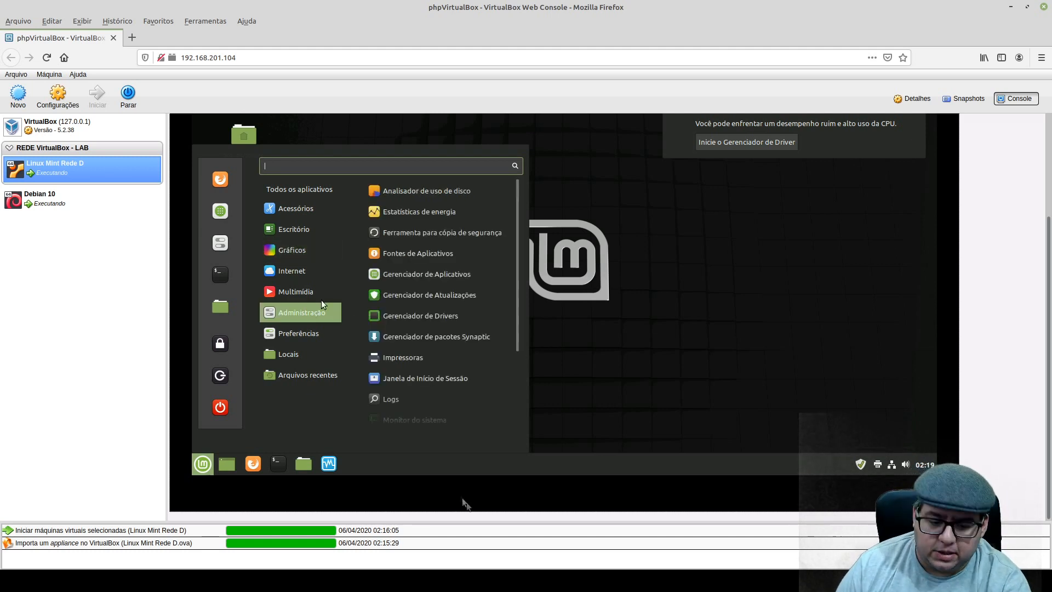
pyautogui.click(485, 517)
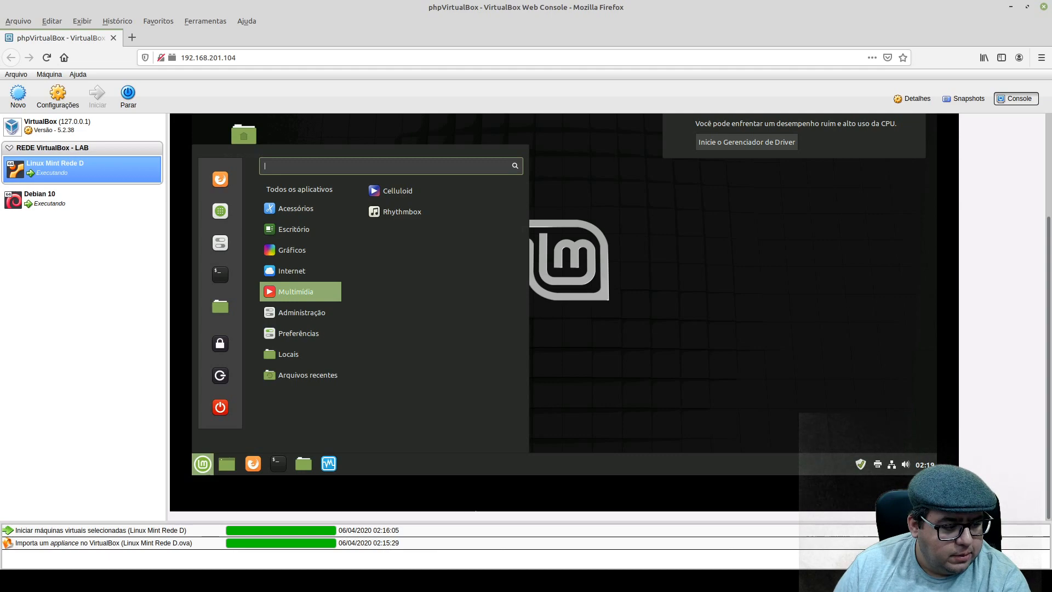